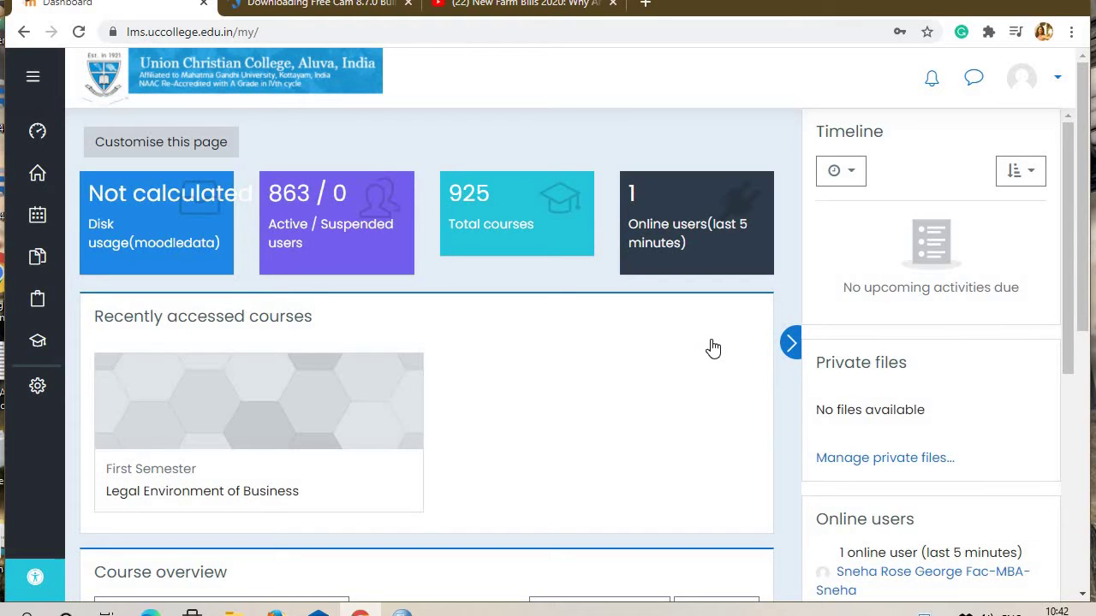
Open the Legal Environment of Business course and turn on its editing mode
{"action": "left_click", "coordinate": [312, 409]}
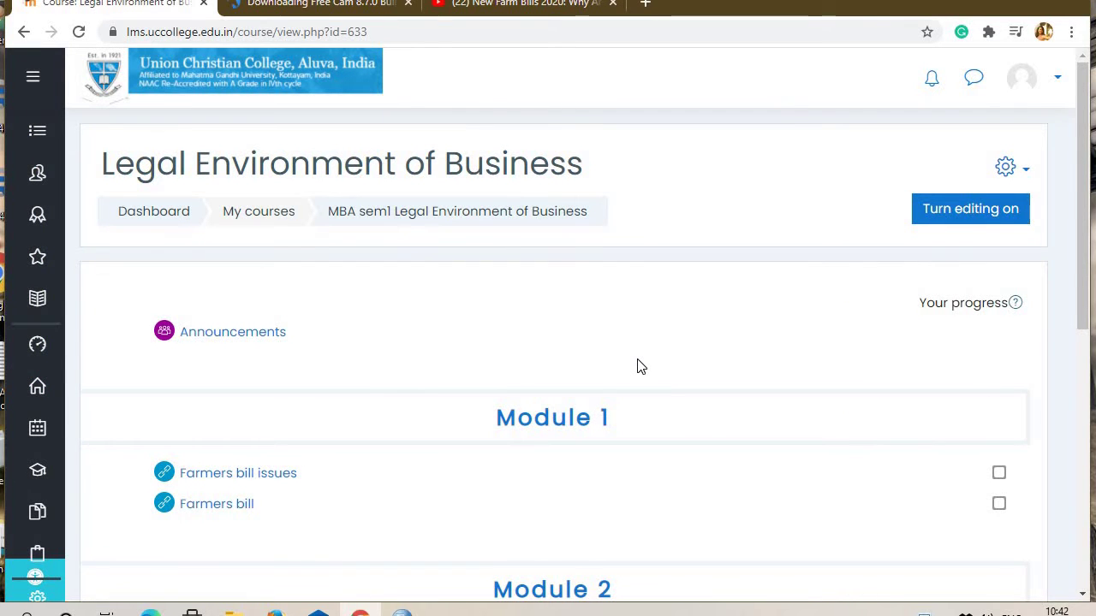
{"action": "scroll", "coordinate": [638, 366], "scroll_direction": "down", "scroll_amount": 2}
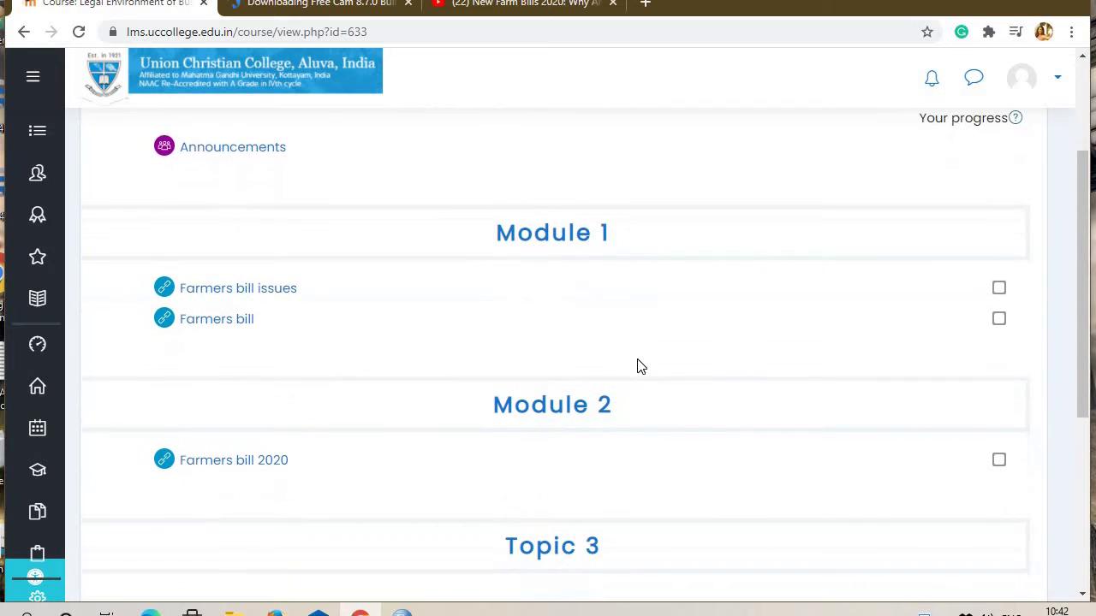
{"action": "scroll", "coordinate": [638, 367], "scroll_direction": "down", "scroll_amount": 1}
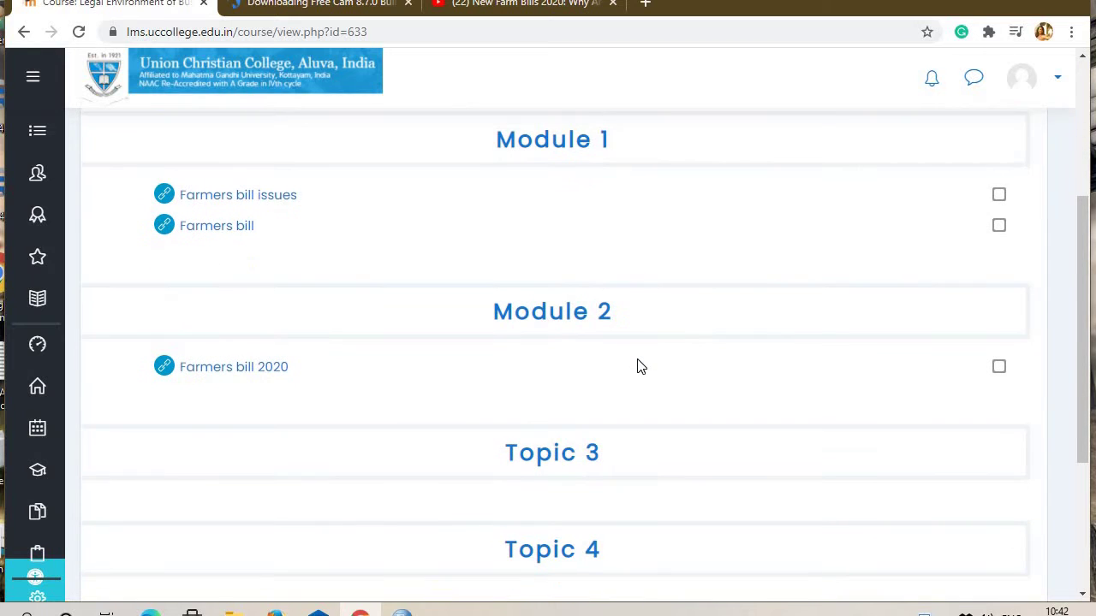
{"action": "scroll", "coordinate": [638, 367], "scroll_direction": "up", "scroll_amount": 3}
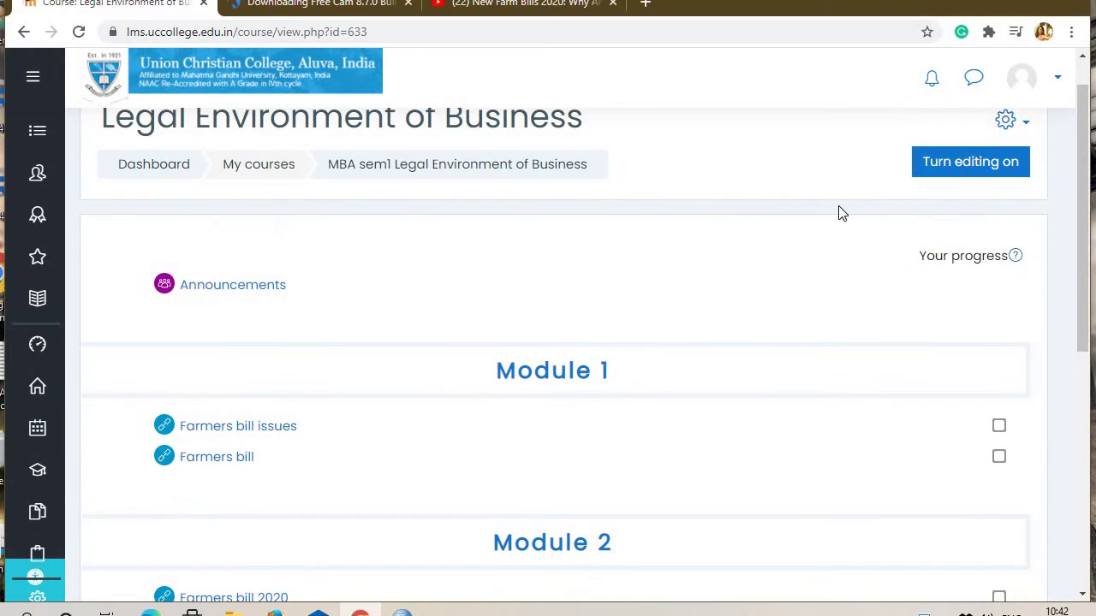
{"action": "left_click", "coordinate": [969, 167]}
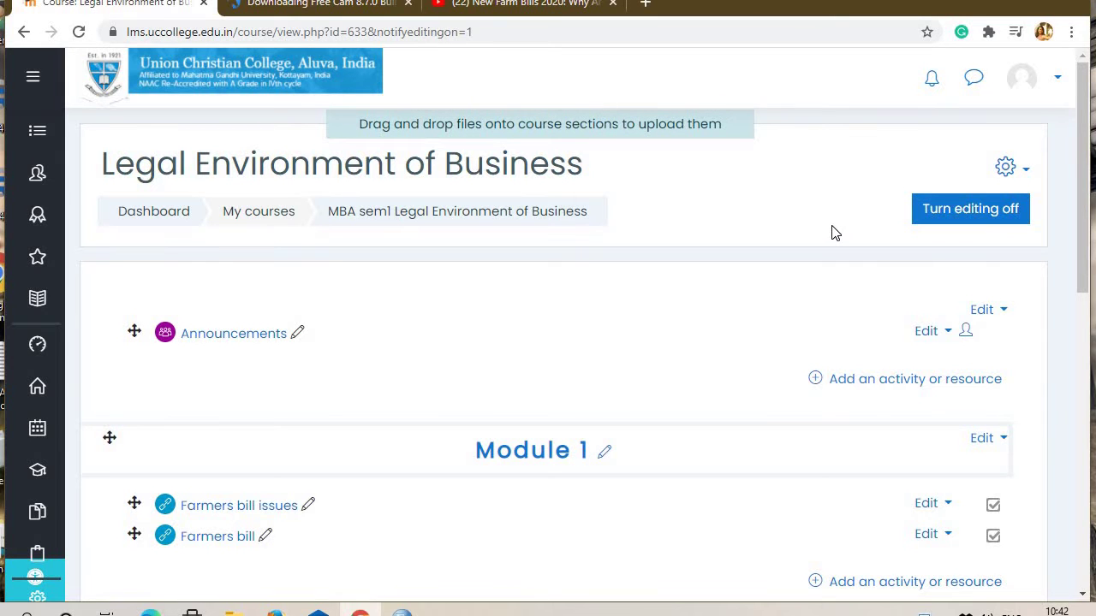
Rename the Topic 3 section of the course as "MOdule 3"
{"action": "scroll", "coordinate": [835, 233], "scroll_direction": "down", "scroll_amount": 1}
{"action": "scroll", "coordinate": [835, 233], "scroll_direction": "down", "scroll_amount": 1}
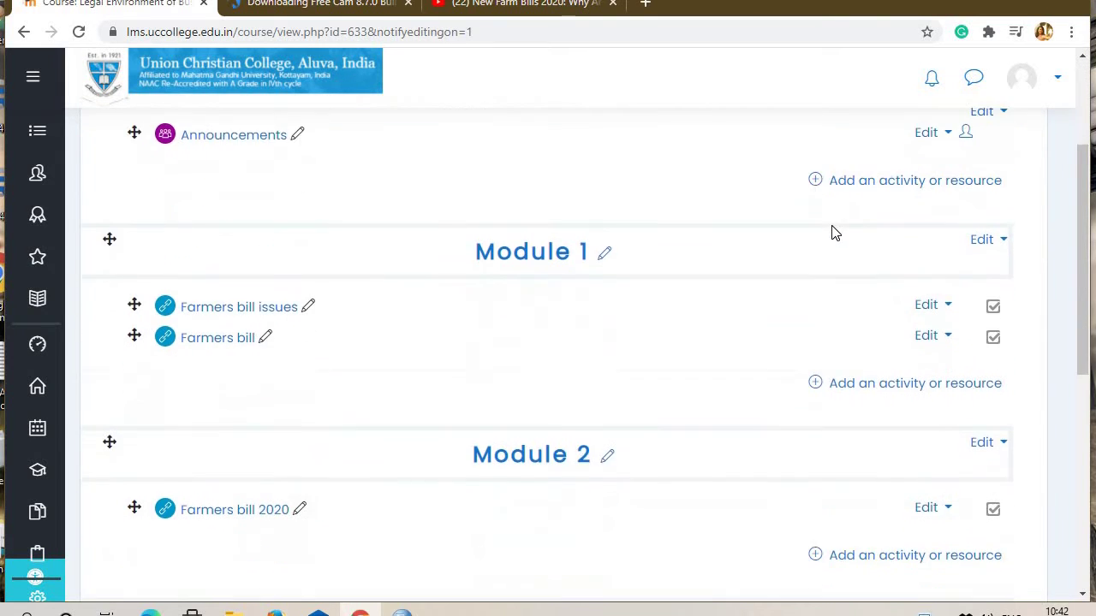
{"action": "scroll", "coordinate": [834, 233], "scroll_direction": "down", "scroll_amount": 2}
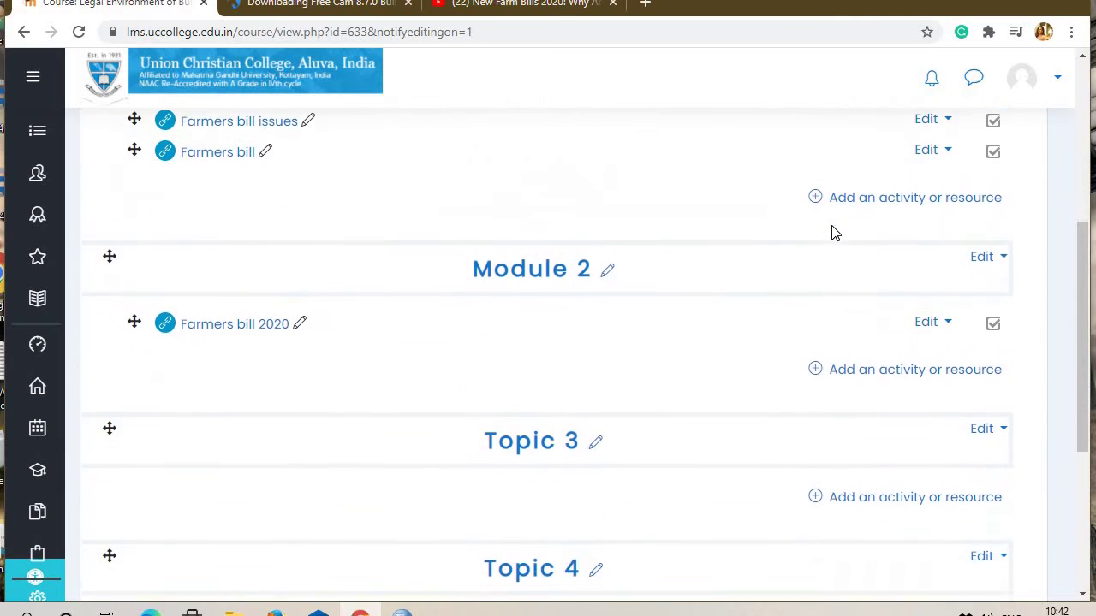
{"action": "left_click", "coordinate": [598, 443]}
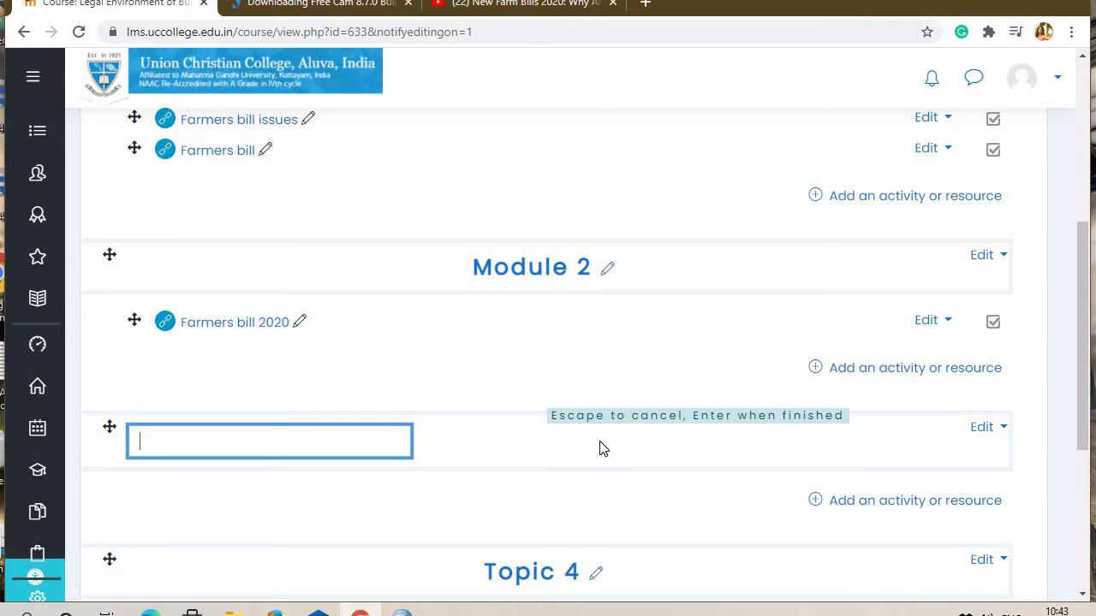
{"action": "type", "text": "MOdule 3"}
{"action": "key", "text": "Return"}
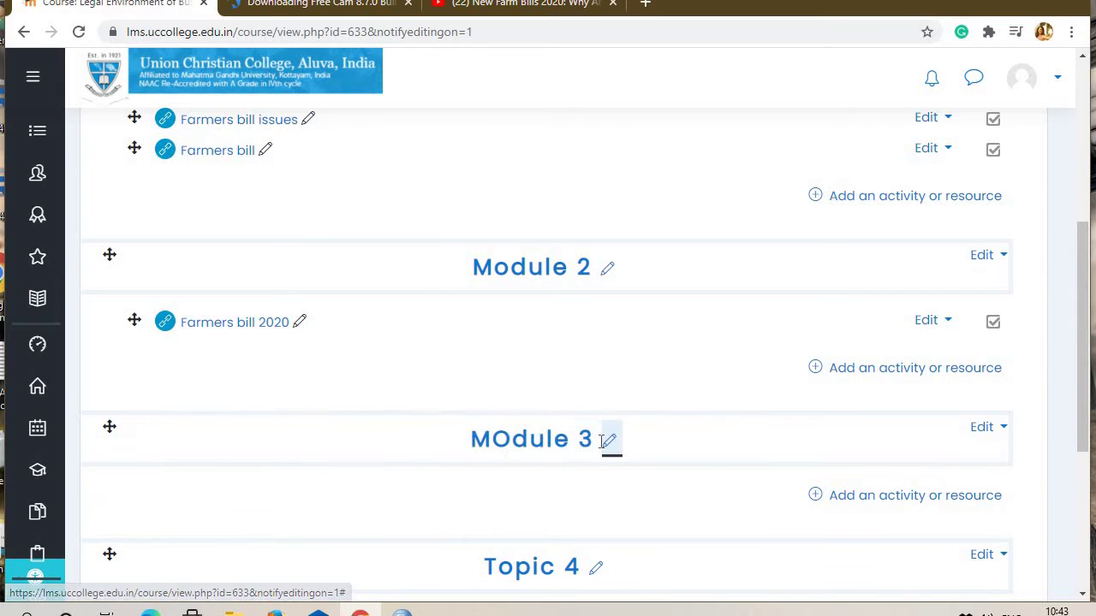
Add a new URL resource to the MOdule 3 section
{"action": "scroll", "coordinate": [869, 442], "scroll_direction": "down", "scroll_amount": 1}
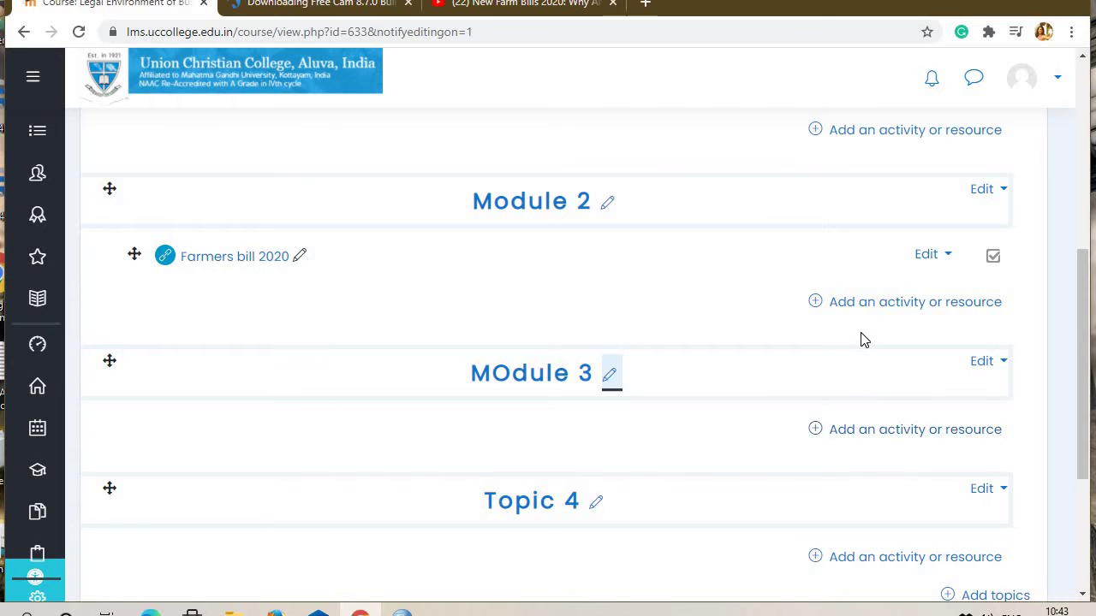
{"action": "scroll", "coordinate": [861, 337], "scroll_direction": "up", "scroll_amount": 2}
{"action": "scroll", "coordinate": [863, 340], "scroll_direction": "up", "scroll_amount": 4}
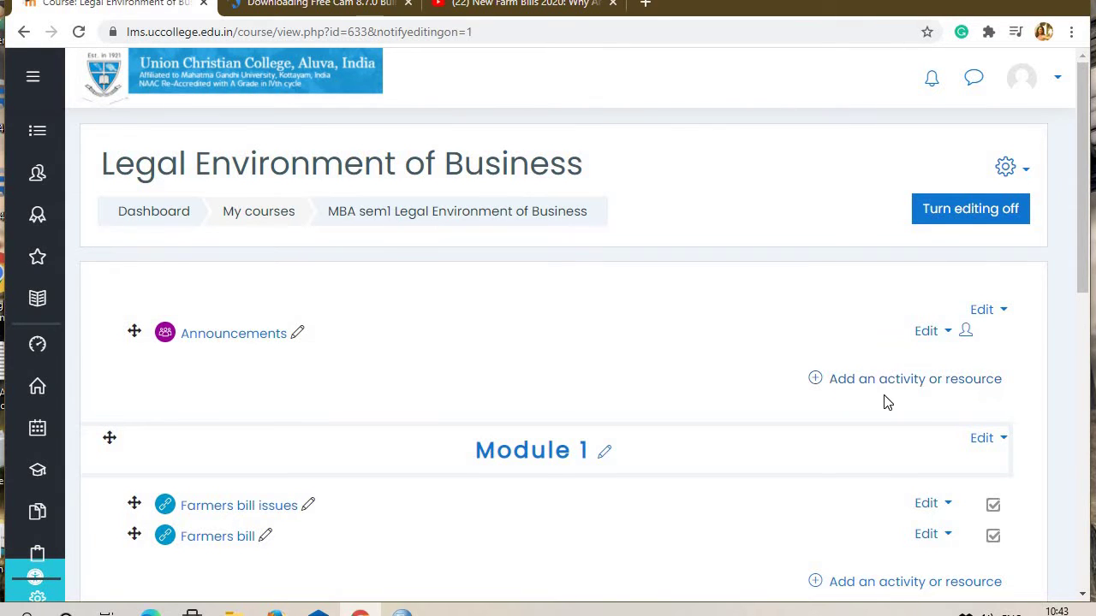
{"action": "scroll", "coordinate": [886, 399], "scroll_direction": "down", "scroll_amount": 3}
{"action": "scroll", "coordinate": [886, 402], "scroll_direction": "down", "scroll_amount": 2}
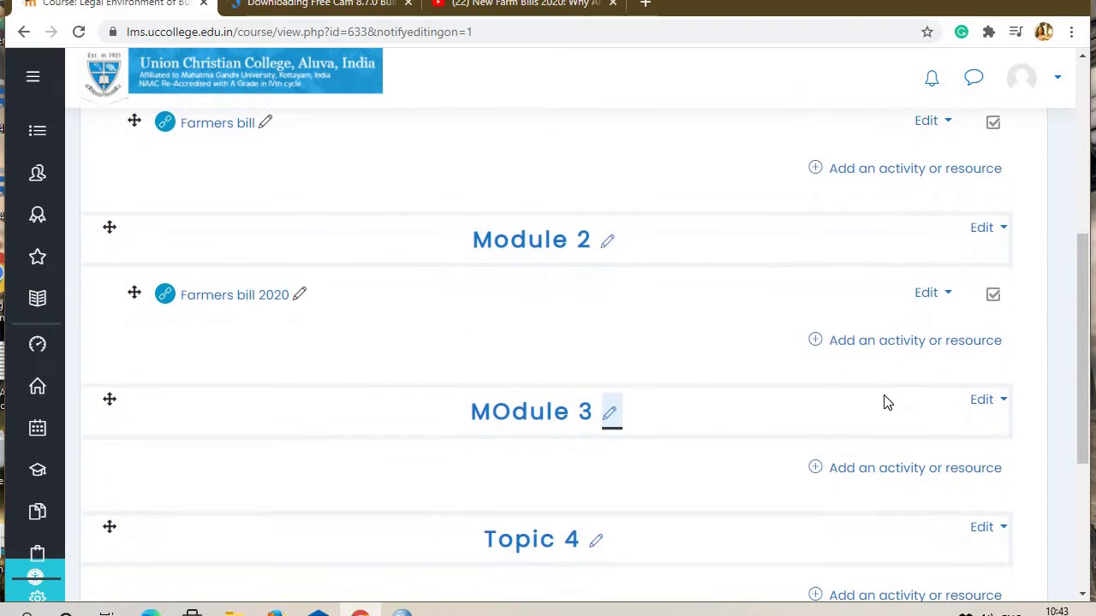
{"action": "scroll", "coordinate": [886, 402], "scroll_direction": "down", "scroll_amount": 1}
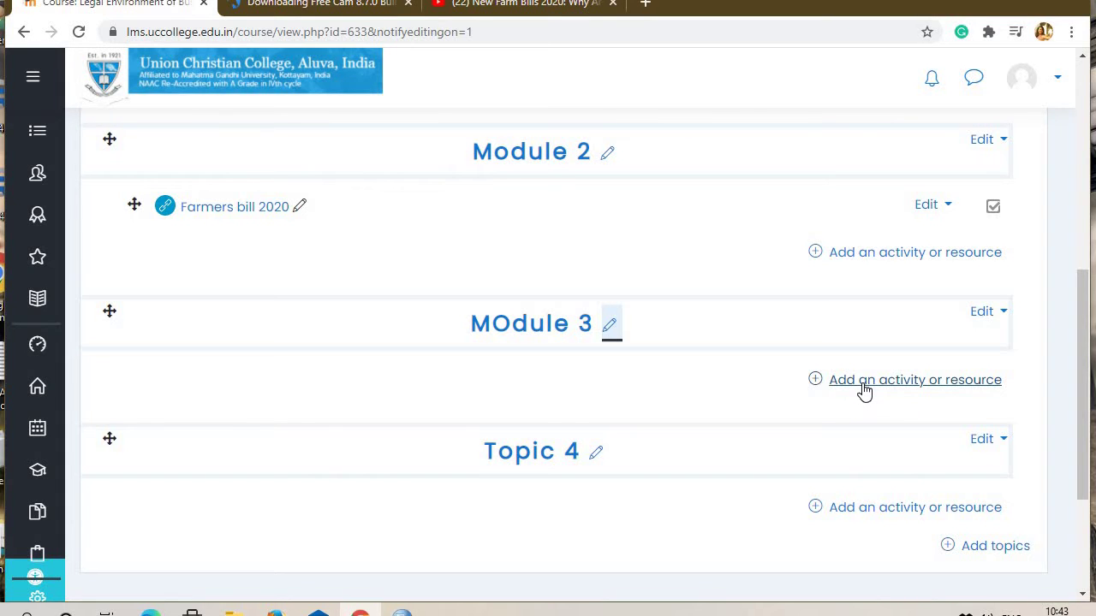
{"action": "left_click", "coordinate": [864, 389]}
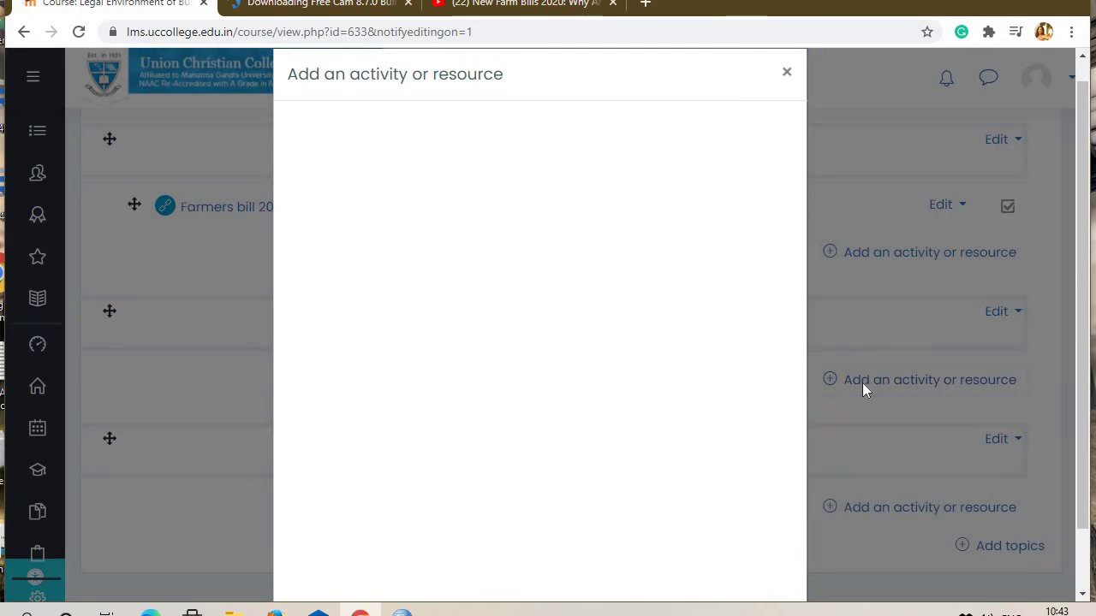
{"action": "scroll", "coordinate": [862, 383], "scroll_direction": "down", "scroll_amount": 2}
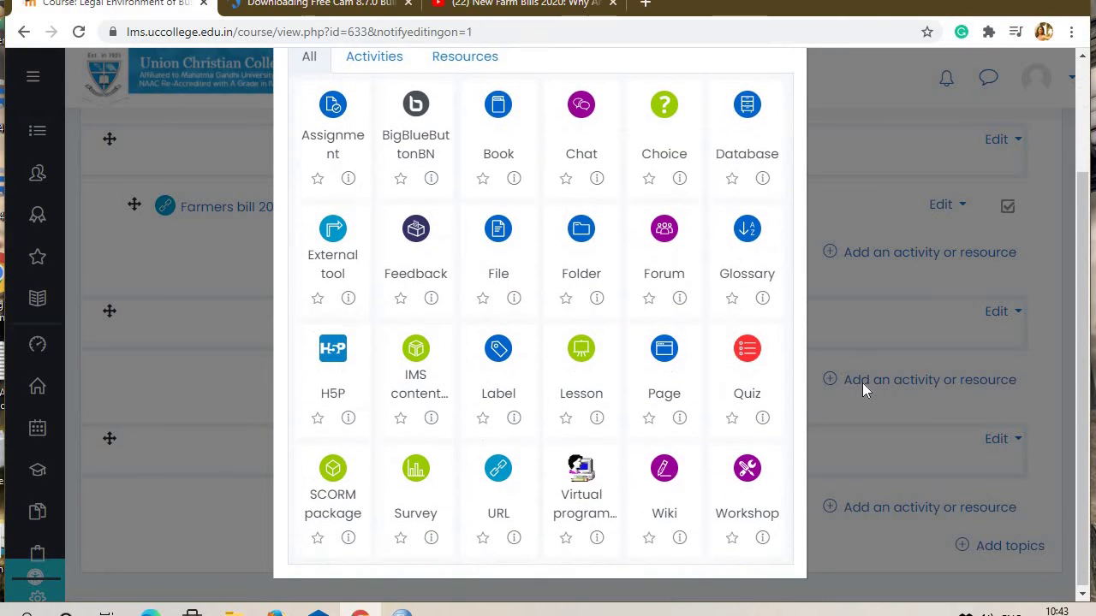
{"action": "left_click", "coordinate": [505, 495]}
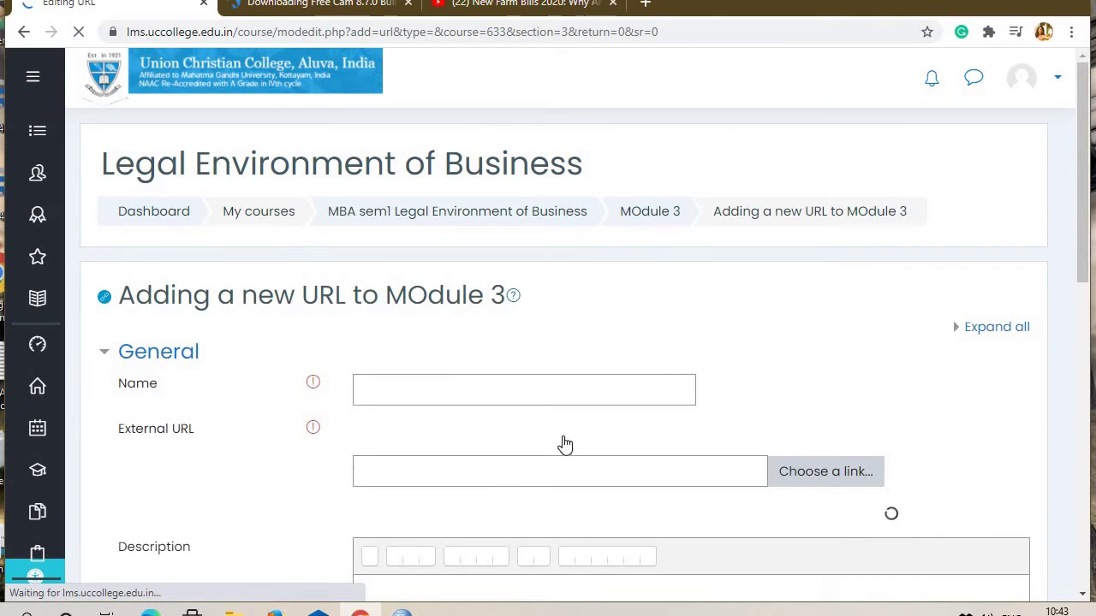
Name the new URL resource "Farmers bill 2020 part 1"
{"action": "scroll", "coordinate": [836, 349], "scroll_direction": "down", "scroll_amount": 1}
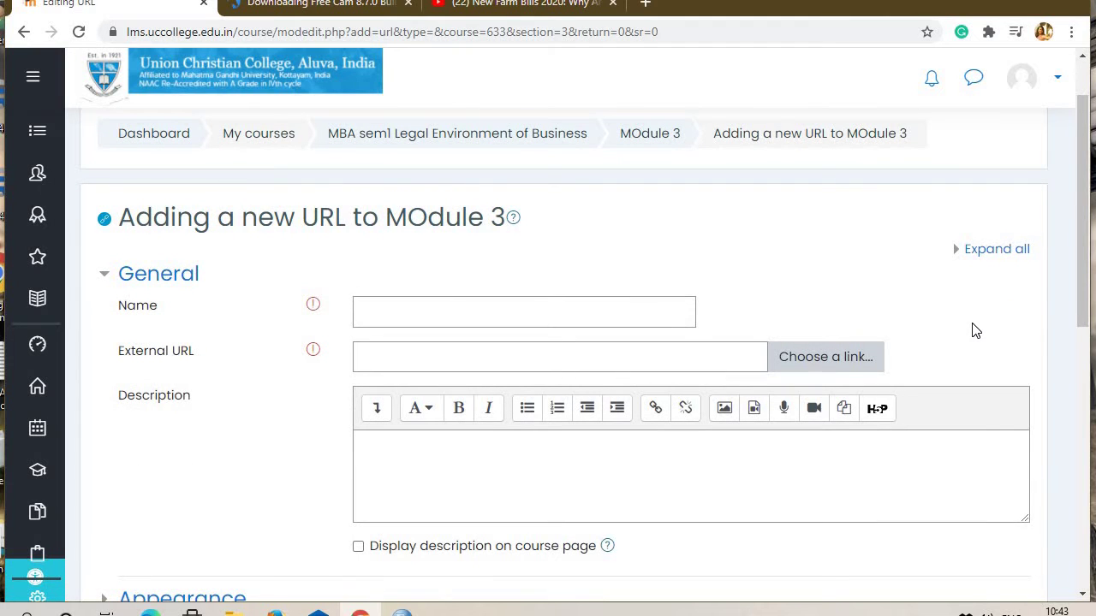
{"action": "left_click", "coordinate": [598, 319]}
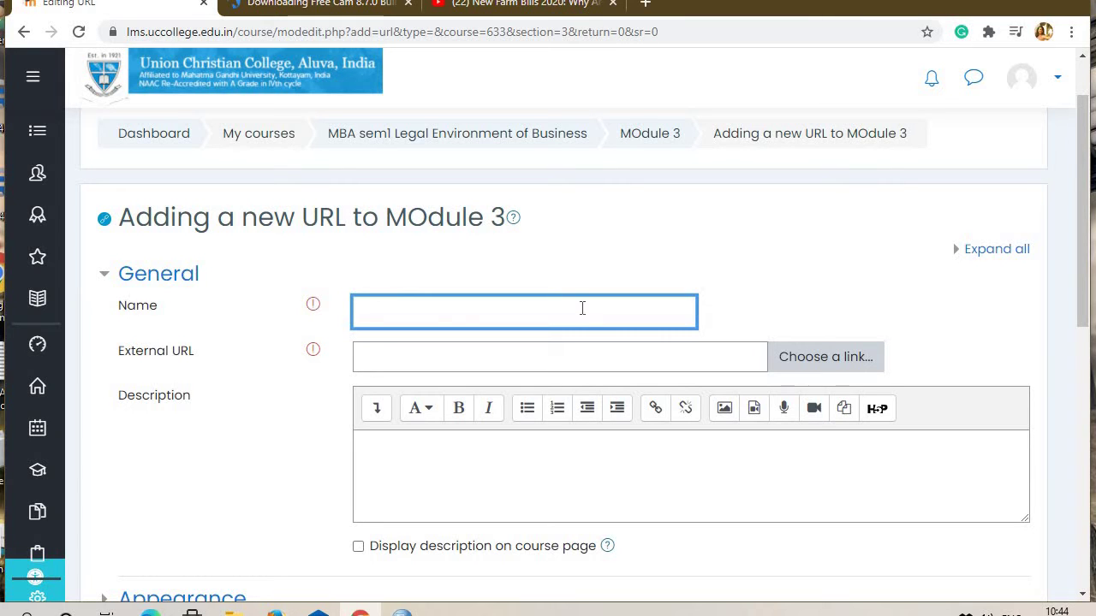
{"action": "type", "text": "Farmers bill 202"}
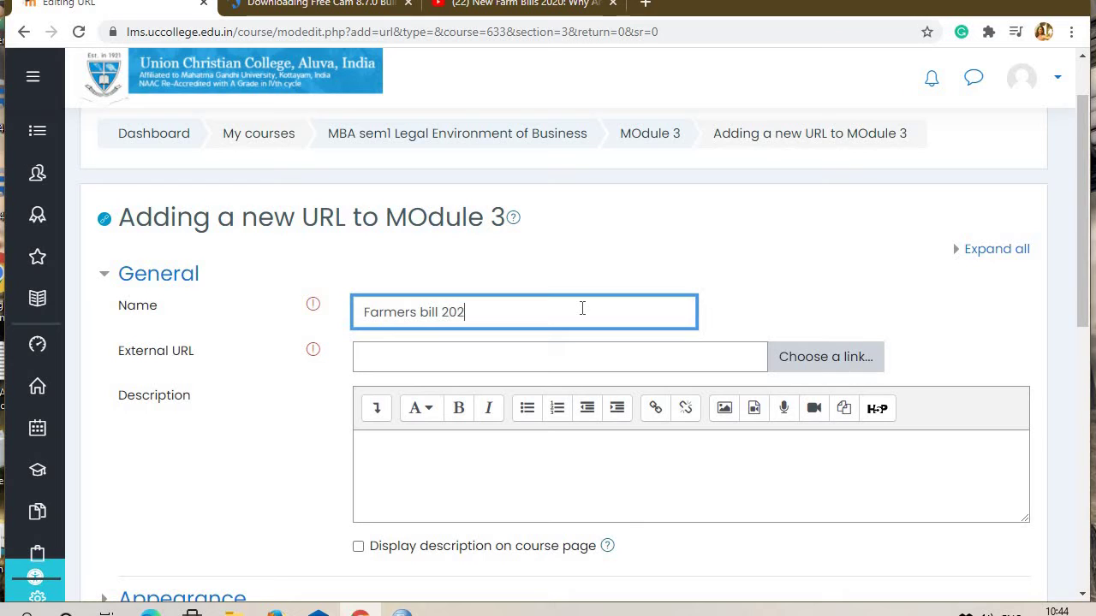
{"action": "type", "text": "0"}
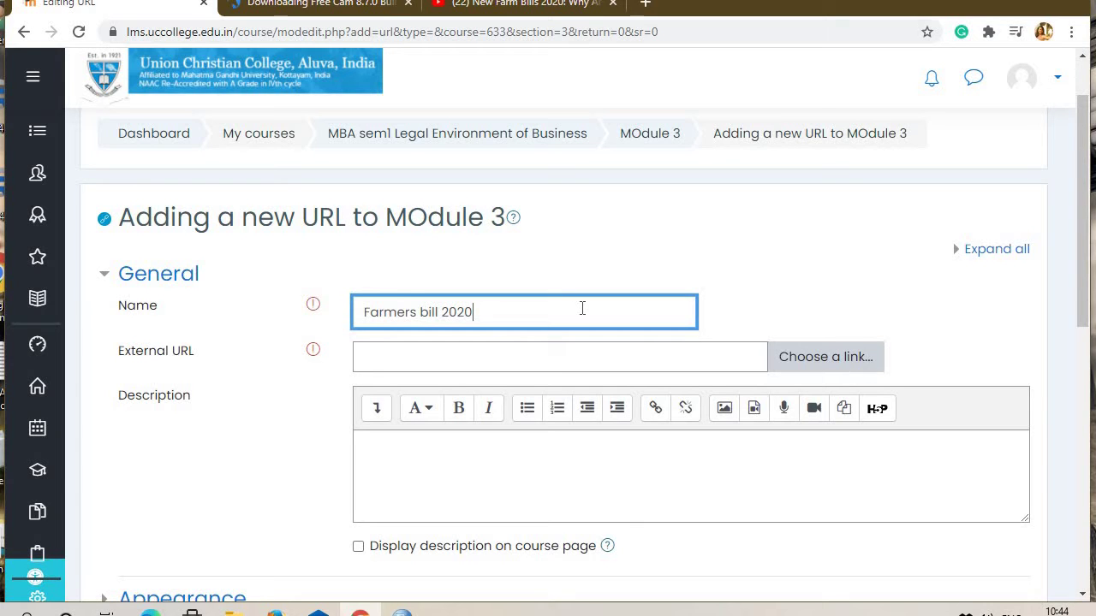
{"action": "type", "text": " part 1"}
Switch to the open YouTube page and search for "farmers bill 2020 india"
{"action": "left_click", "coordinate": [519, 11]}
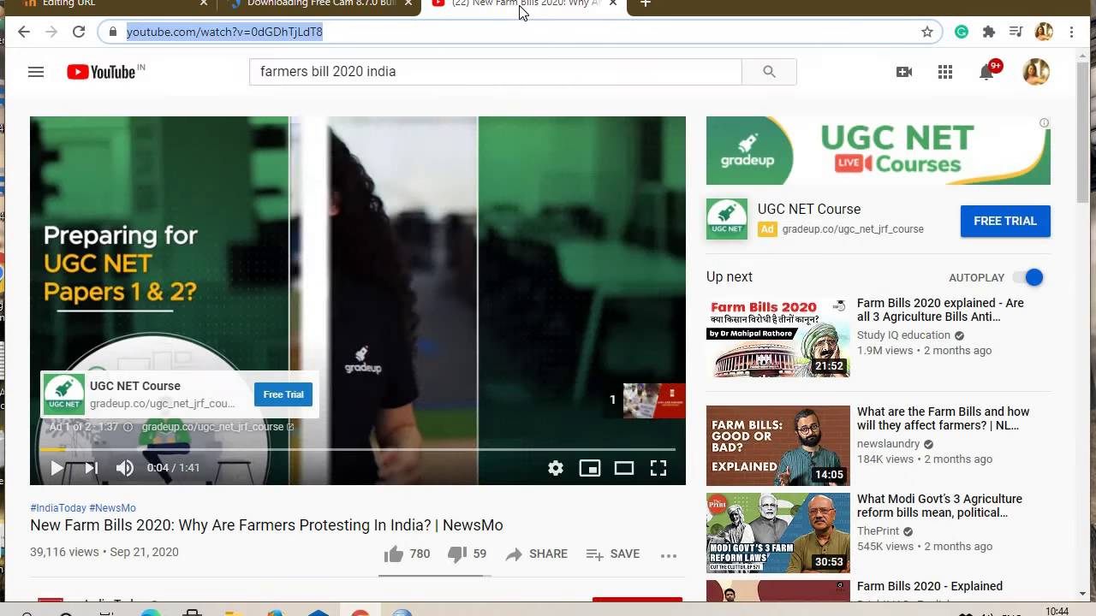
{"action": "left_click", "coordinate": [444, 74]}
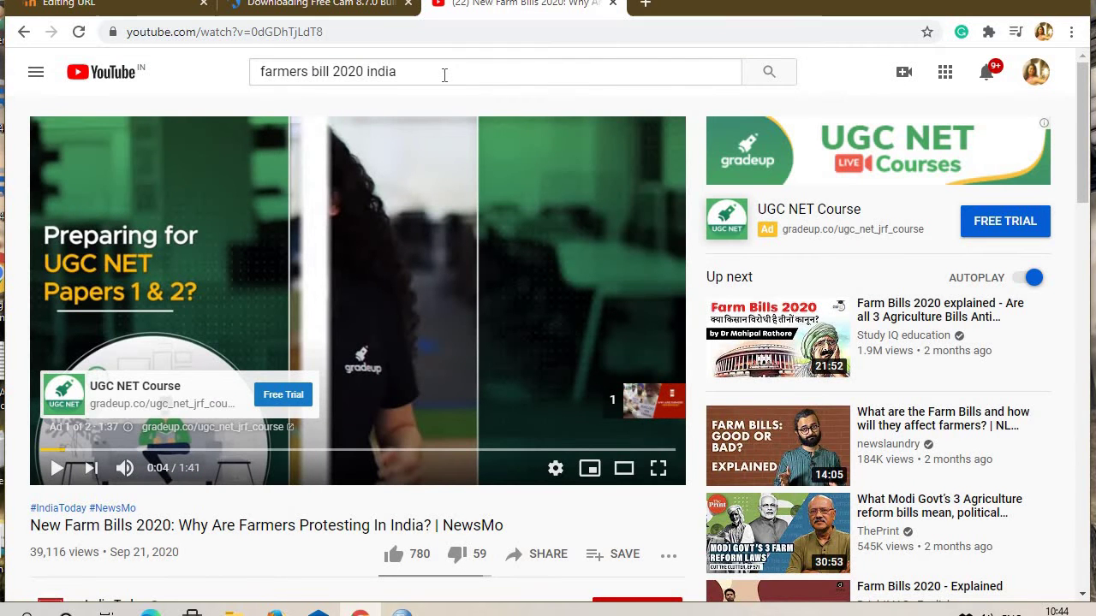
{"action": "key", "text": "Return"}
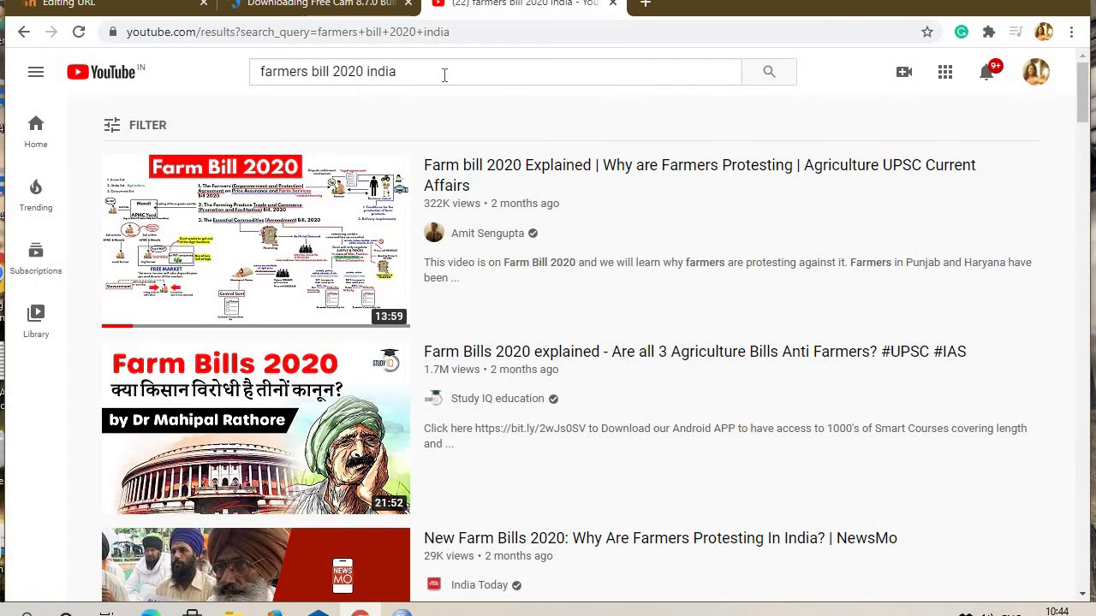
Open the India Today video "Why Indian Farmers Are In Distress?" from the search results and pause playback
{"action": "scroll", "coordinate": [526, 328], "scroll_direction": "down", "scroll_amount": 2}
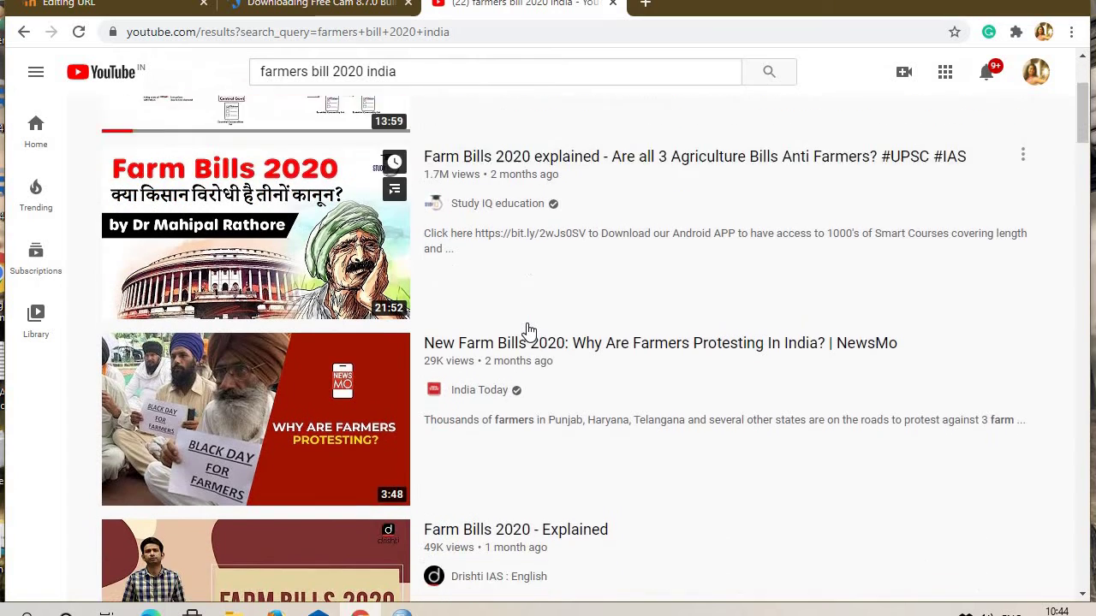
{"action": "scroll", "coordinate": [529, 330], "scroll_direction": "down", "scroll_amount": 2}
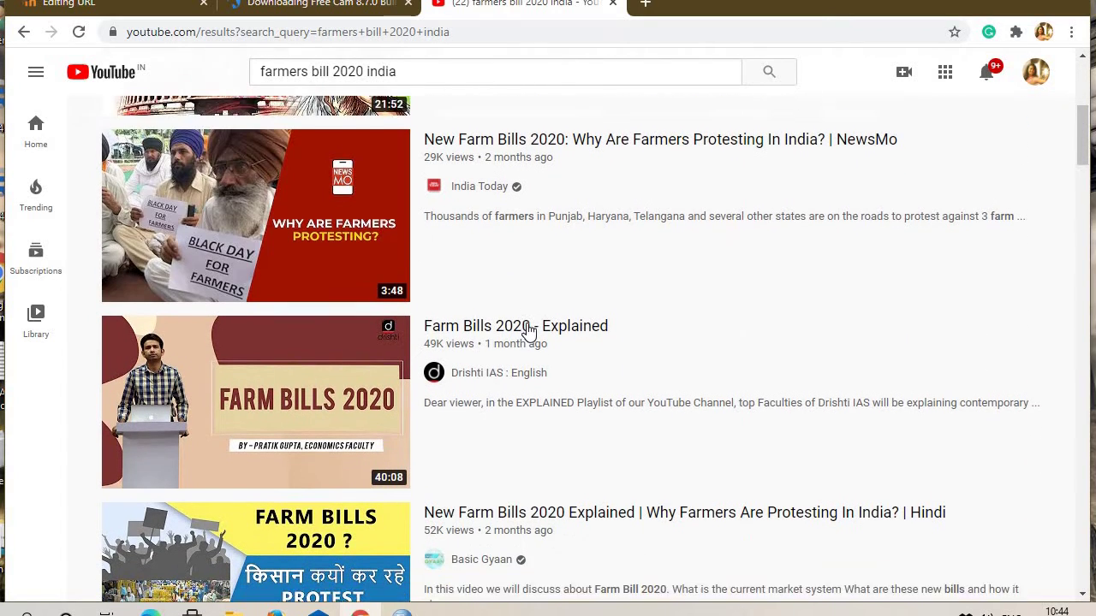
{"action": "mouse_move", "coordinate": [521, 326]}
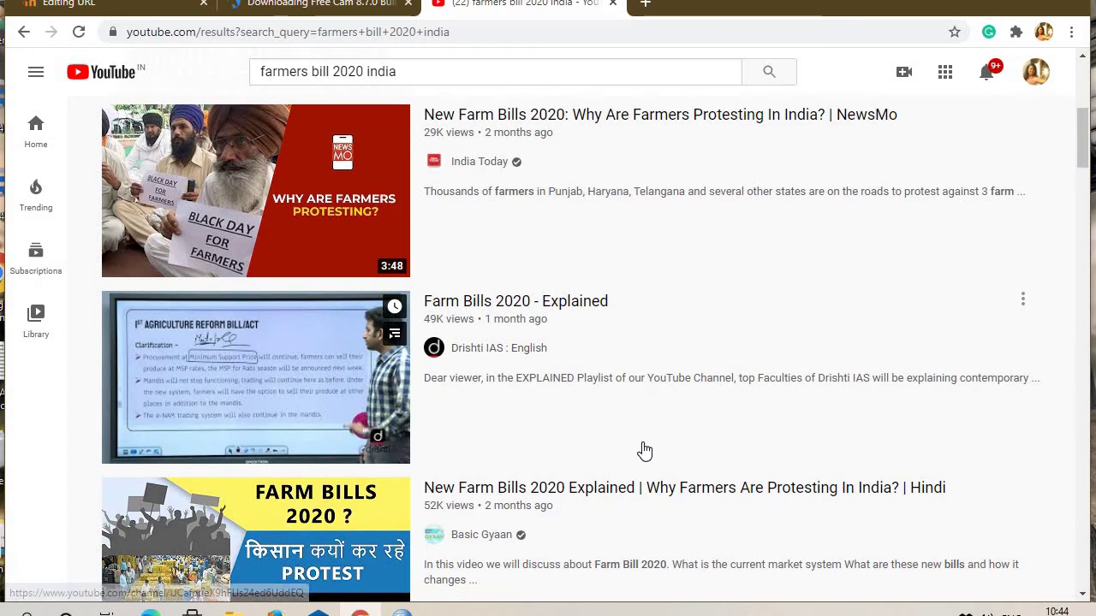
{"action": "scroll", "coordinate": [645, 451], "scroll_direction": "down", "scroll_amount": 2}
{"action": "mouse_move", "coordinate": [588, 436]}
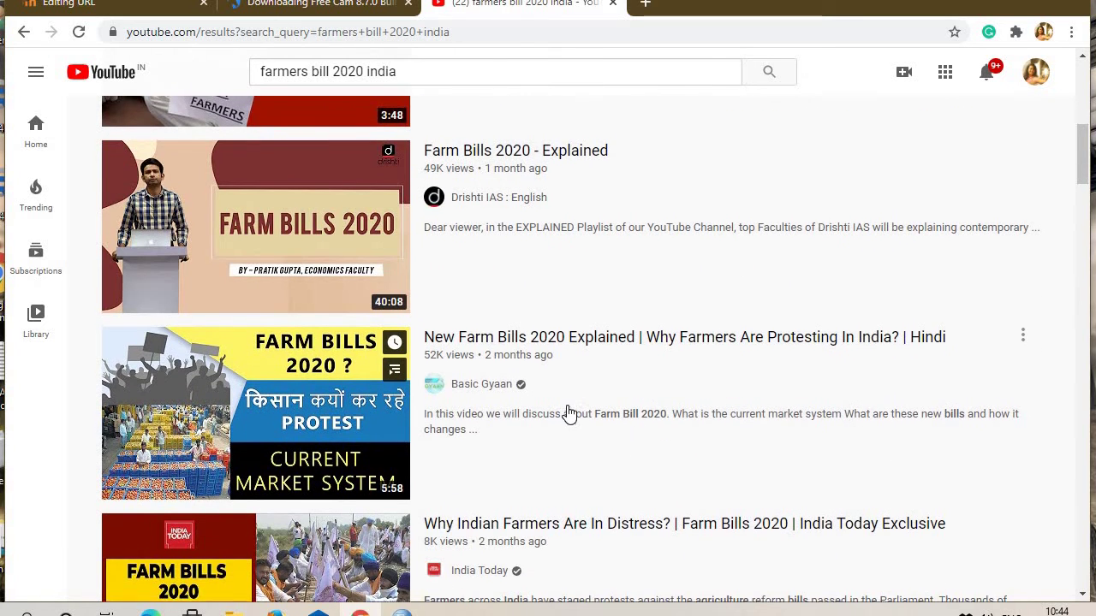
{"action": "scroll", "coordinate": [569, 413], "scroll_direction": "down", "scroll_amount": 2}
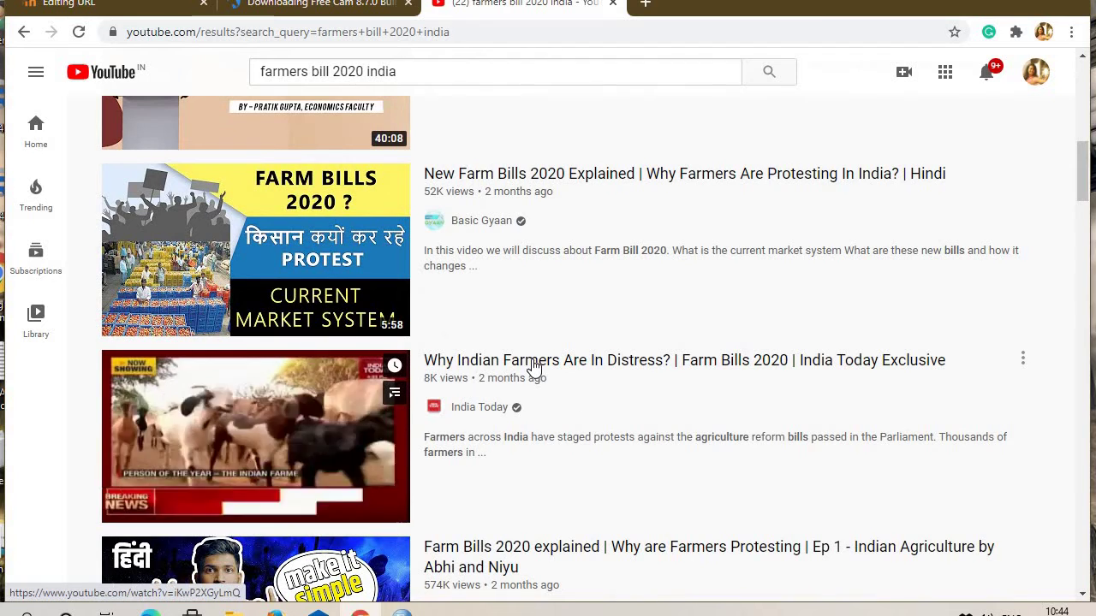
{"action": "left_click", "coordinate": [533, 366]}
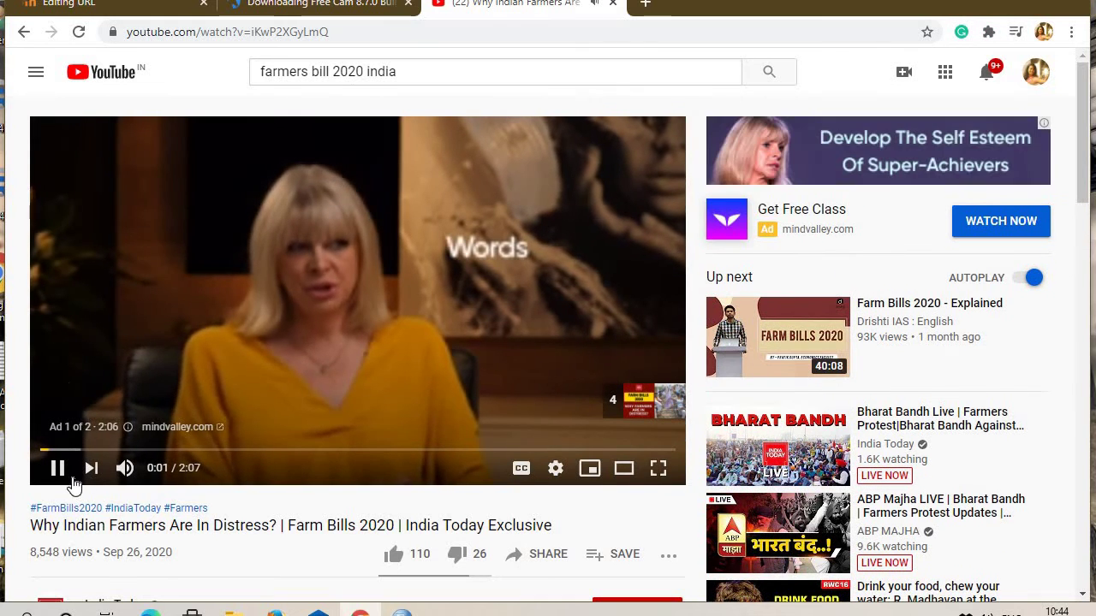
{"action": "left_click", "coordinate": [57, 468]}
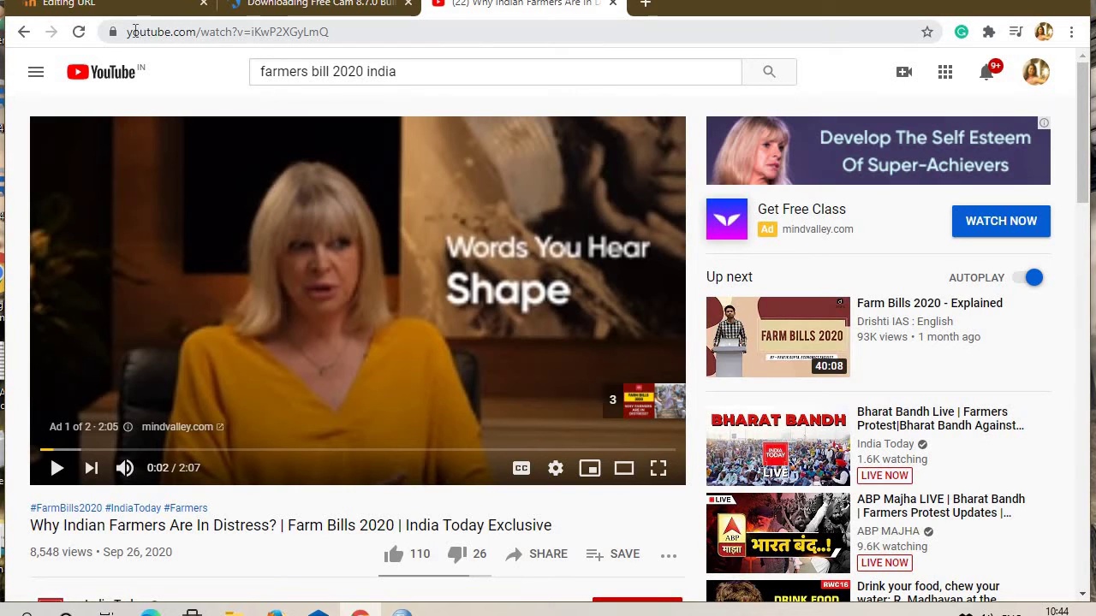
Copy the video's web address and paste it as the External URL of the new Moodle resource
{"action": "left_click_drag", "start_coordinate": [128, 32], "coordinate": [331, 31]}
{"action": "key", "text": "ctrl+c"}
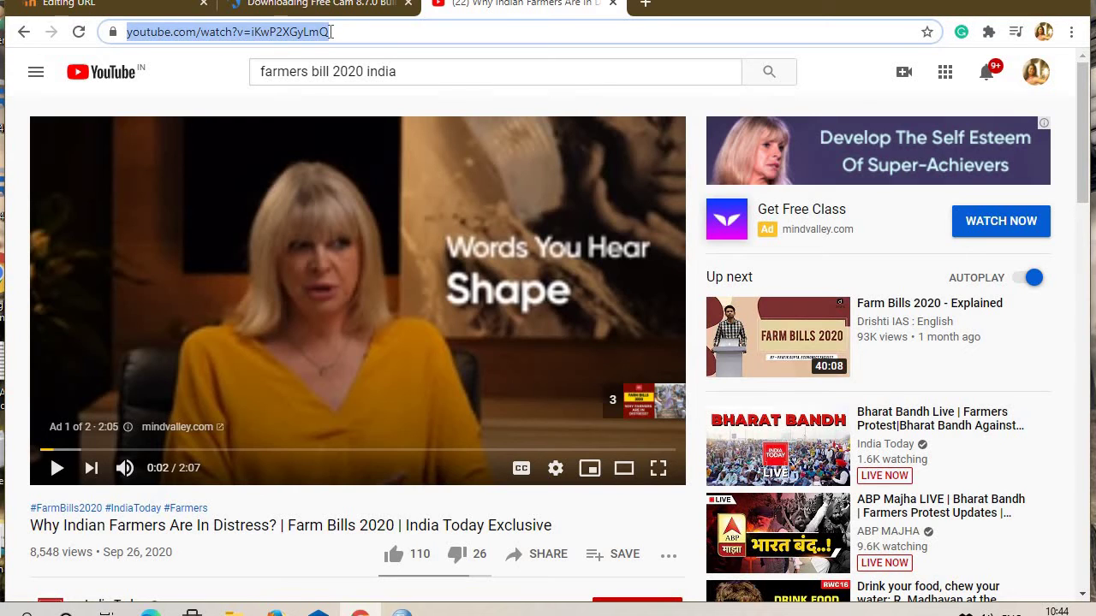
{"action": "left_click", "coordinate": [145, 11]}
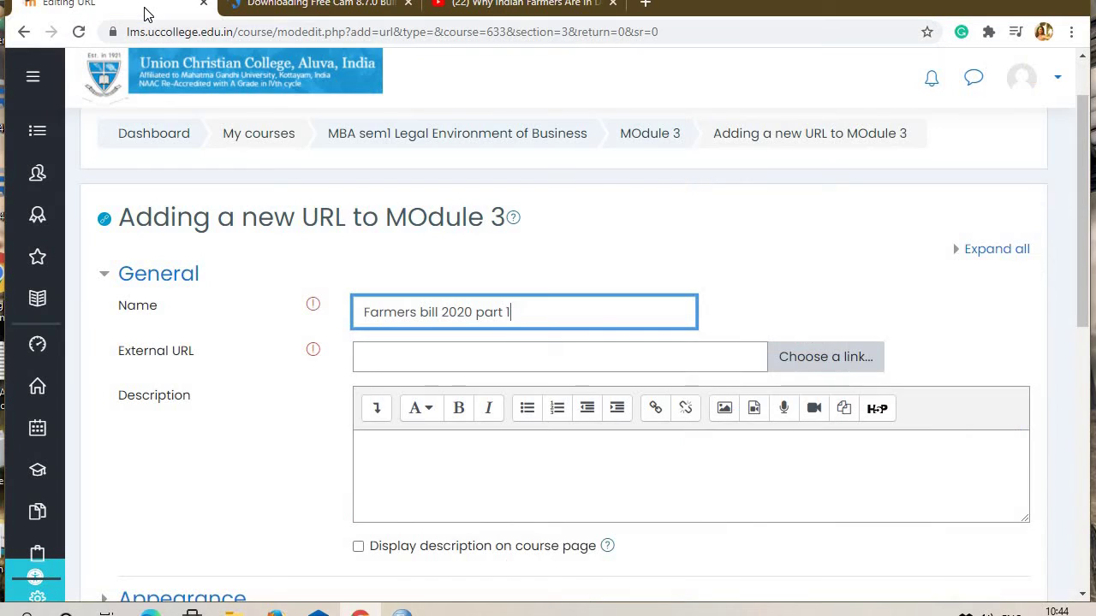
{"action": "left_click", "coordinate": [398, 361]}
{"action": "key", "text": "ctrl+v"}
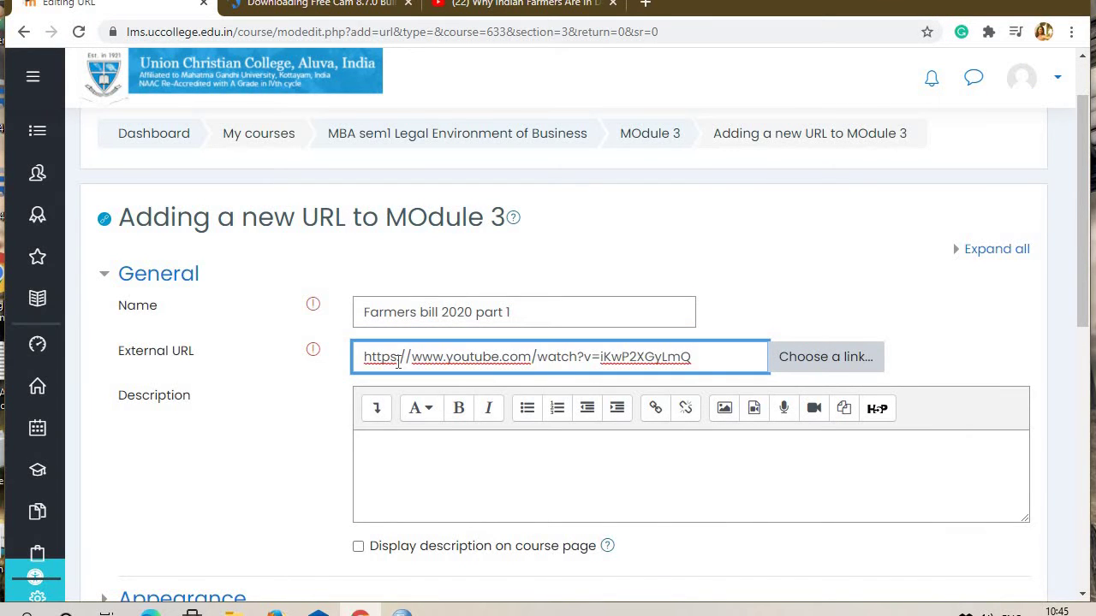
Enter the description "Further details regarding the bill. MOre about bills and acts." for the new URL resource
{"action": "scroll", "coordinate": [525, 450], "scroll_direction": "down", "scroll_amount": 1}
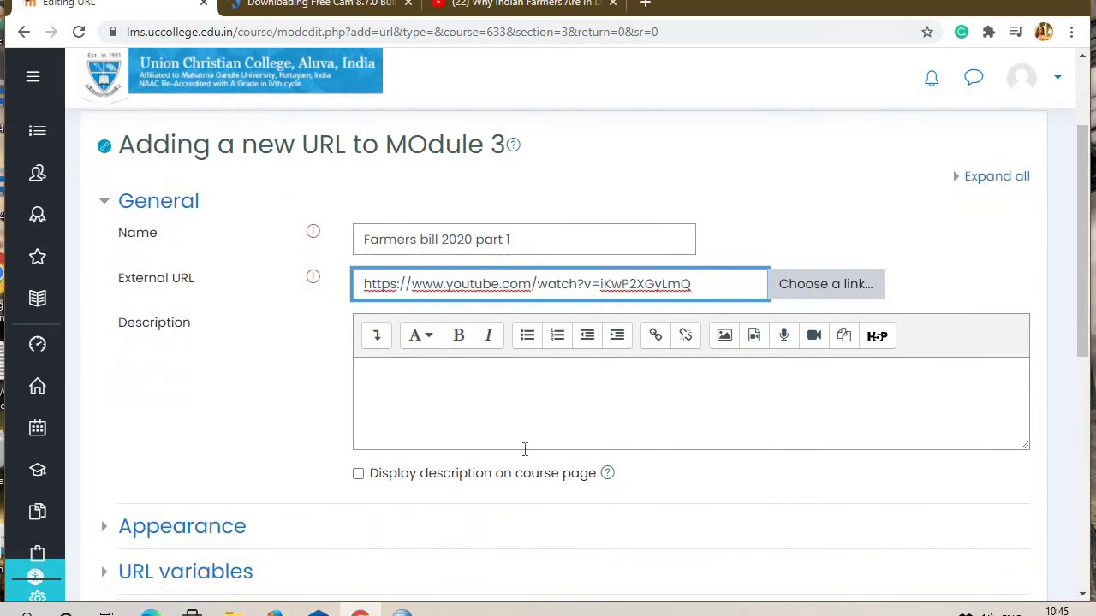
{"action": "left_click", "coordinate": [491, 405]}
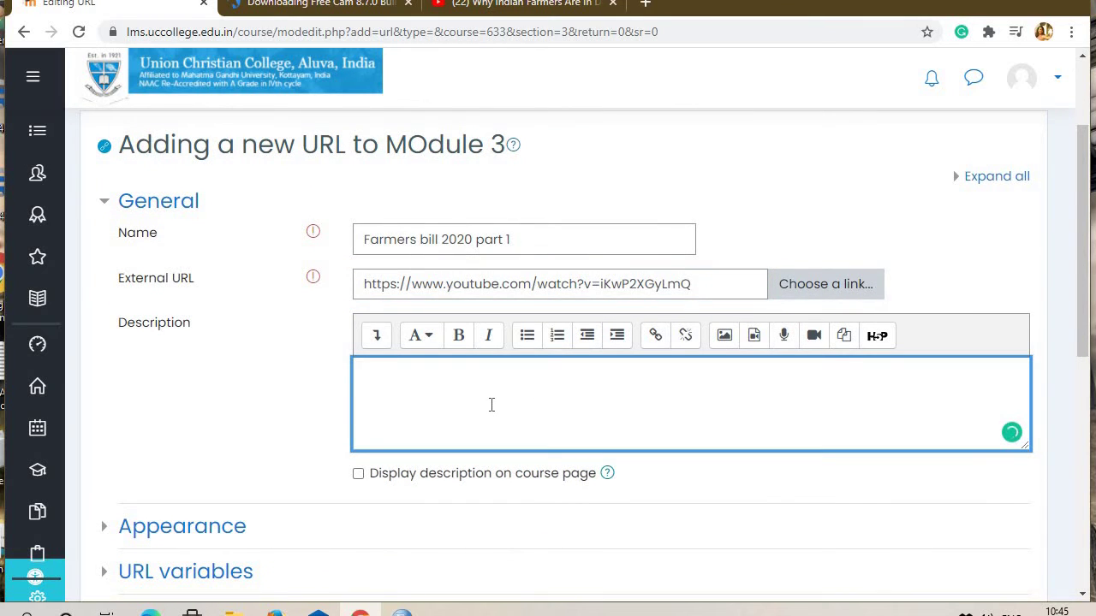
{"action": "type", "text": "Further details"}
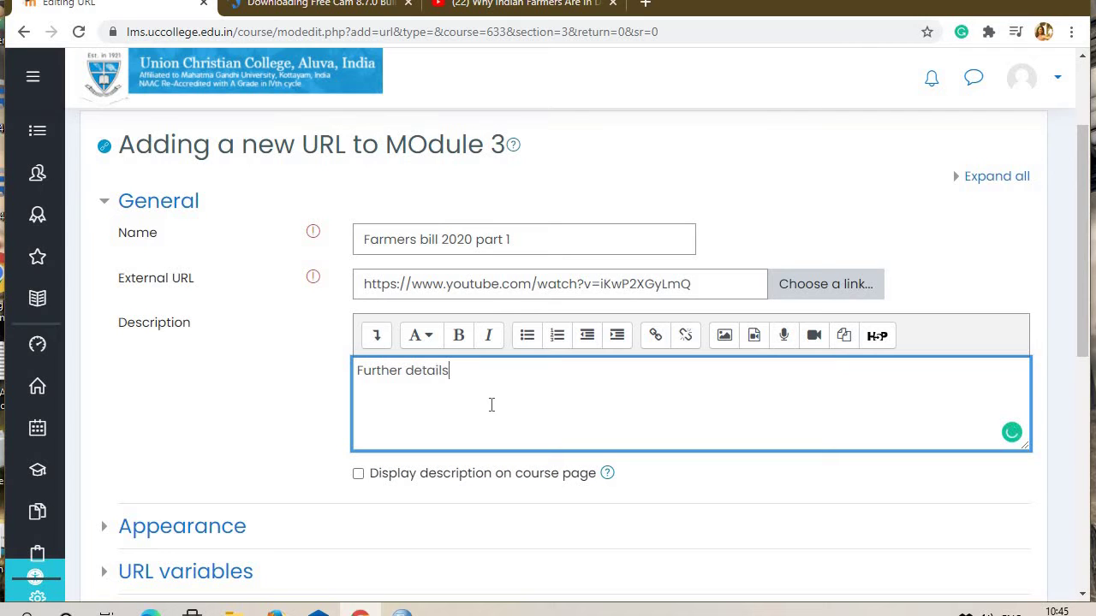
{"action": "type", "text": " regarding the bill"}
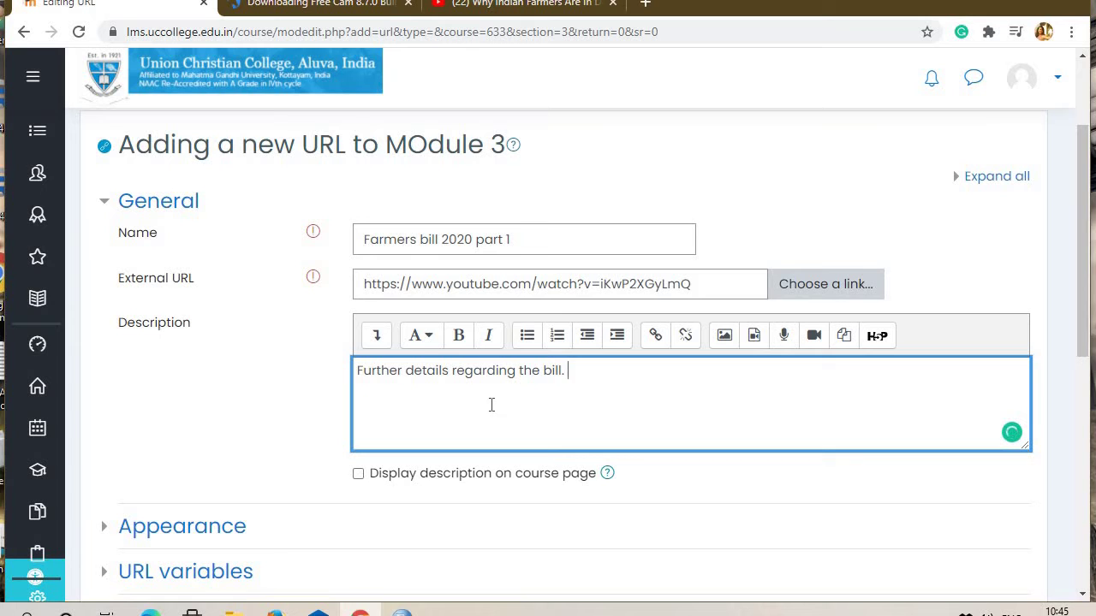
{"action": "type", "text": ". MOre about "}
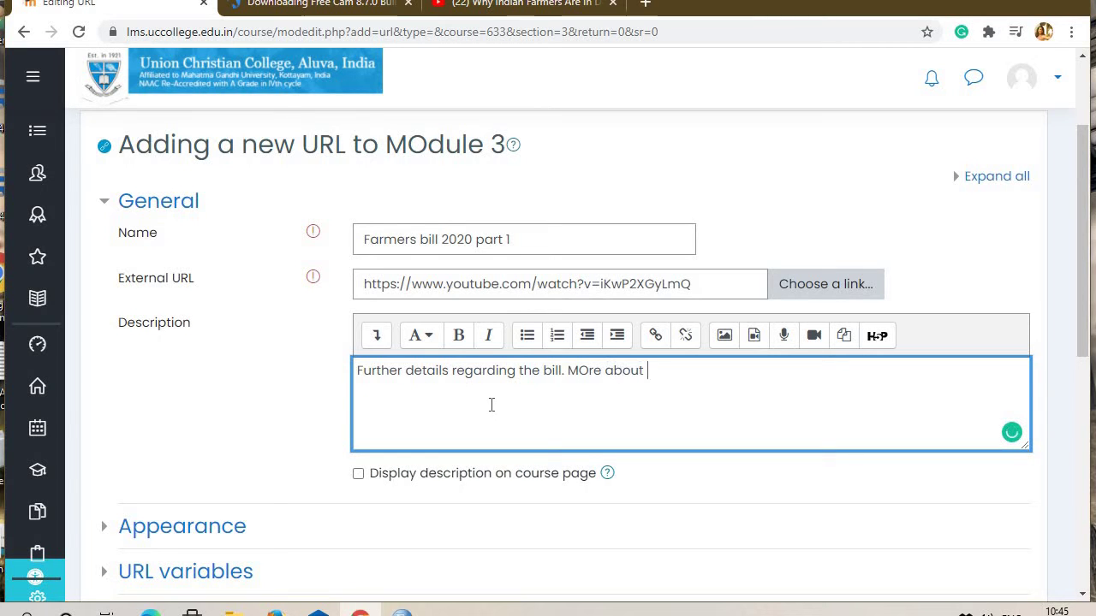
{"action": "type", "text": "bills a"}
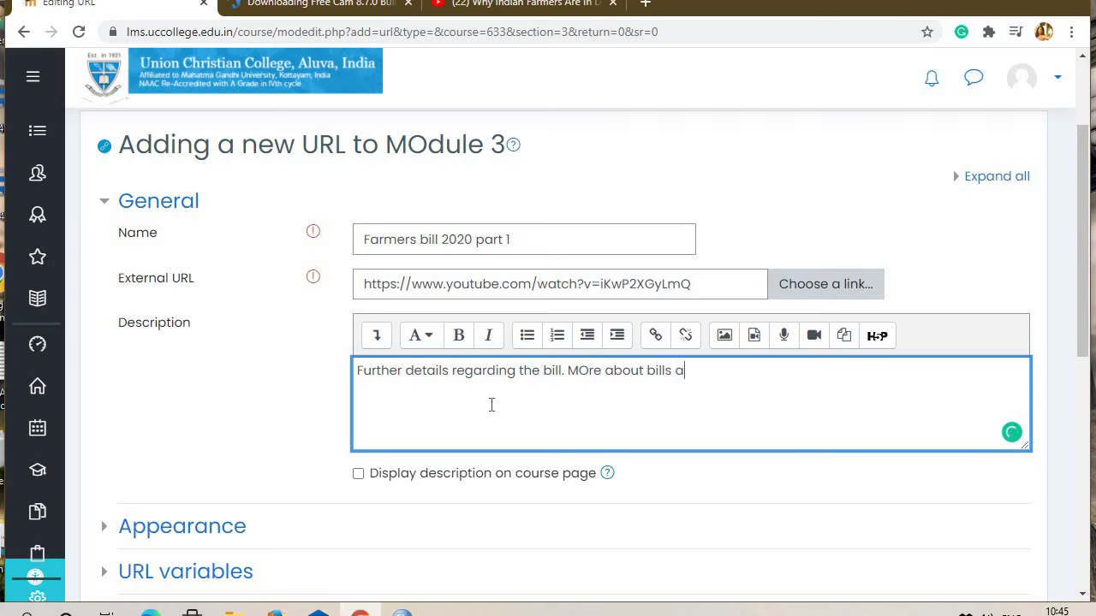
{"action": "type", "text": "n dacts."}
Expand the Appearance settings and set the URL resource's display option to Embed
{"action": "scroll", "coordinate": [492, 405], "scroll_direction": "down", "scroll_amount": 3}
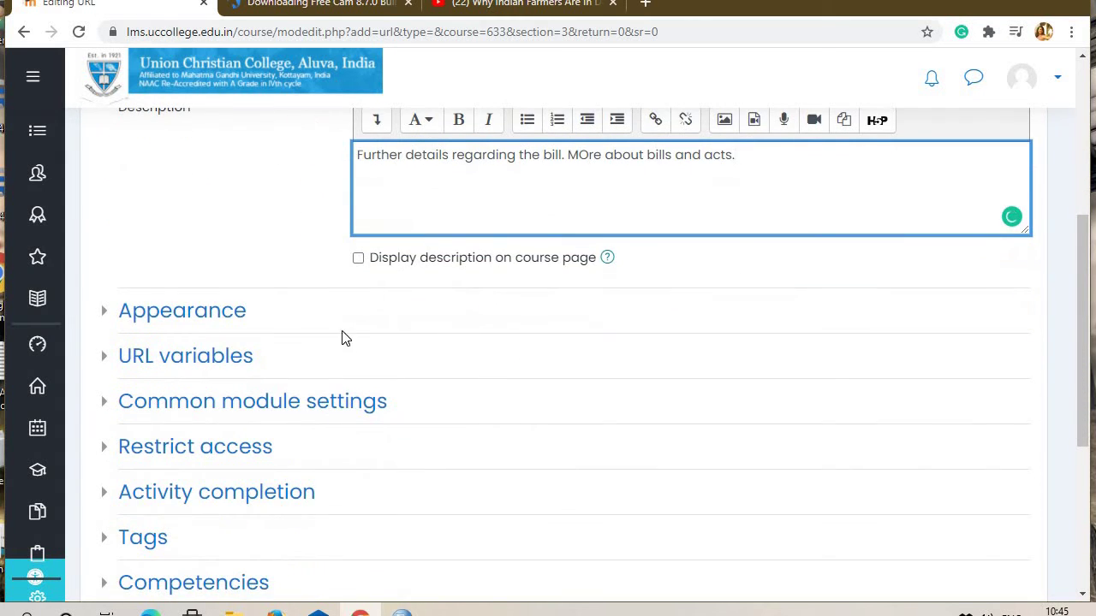
{"action": "left_click", "coordinate": [229, 312]}
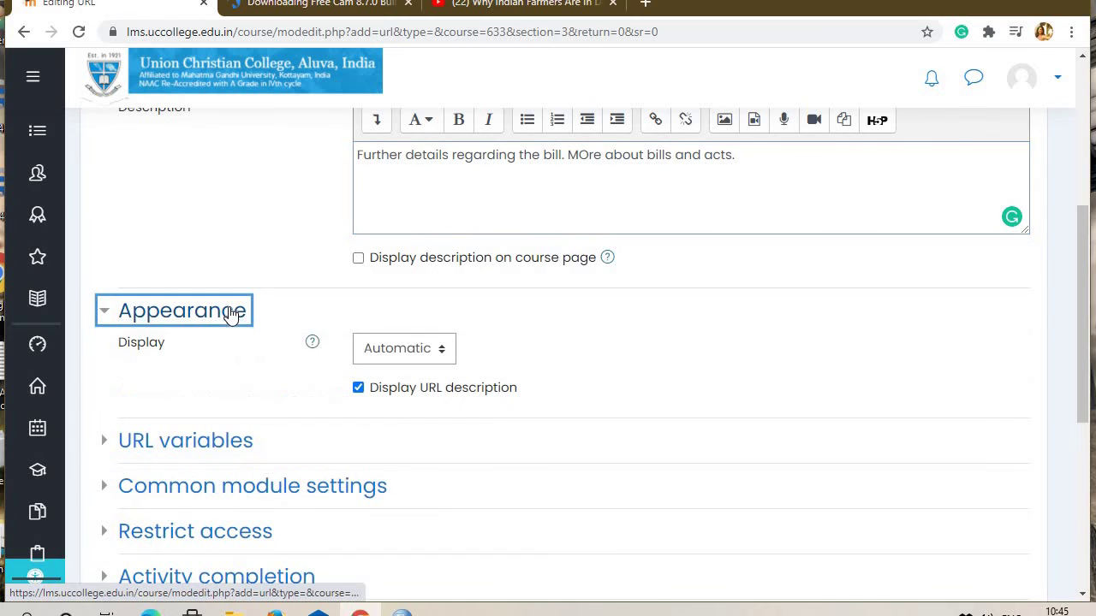
{"action": "left_click", "coordinate": [443, 354]}
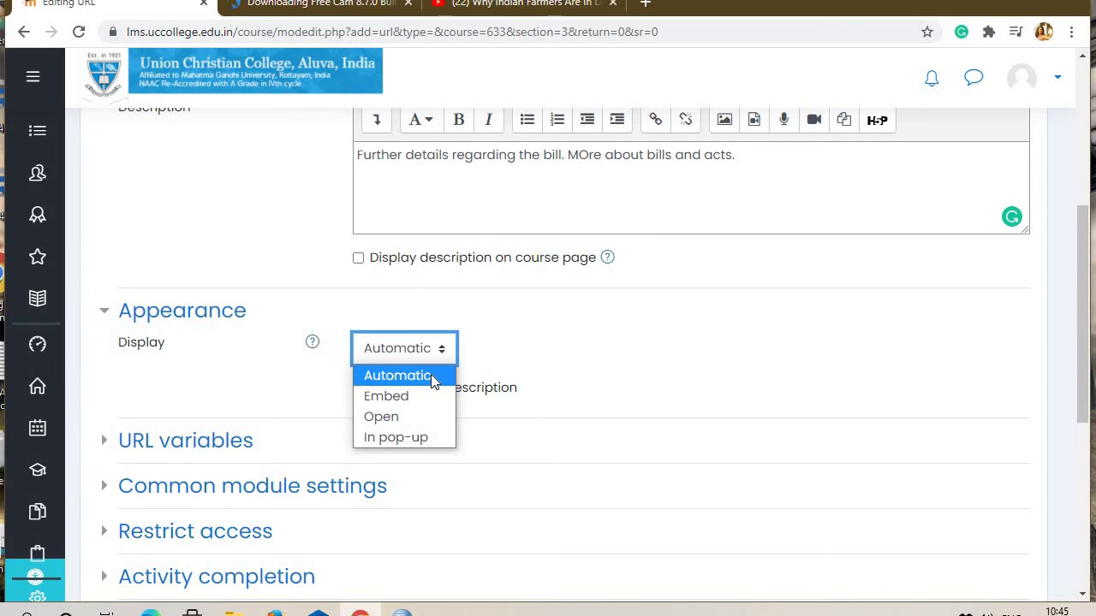
{"action": "left_click", "coordinate": [419, 396]}
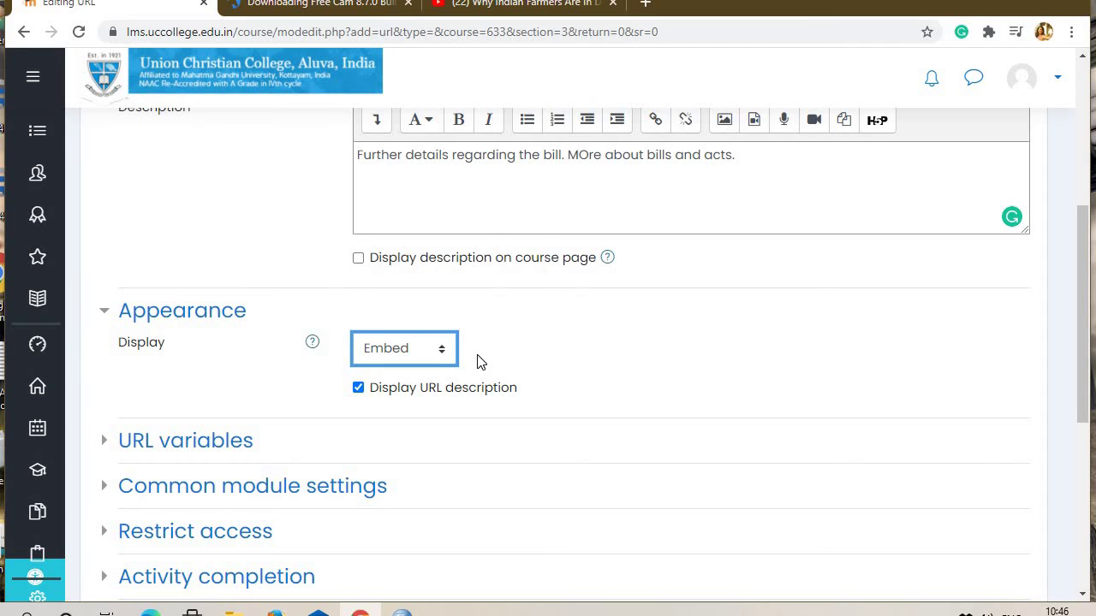
{"action": "scroll", "coordinate": [477, 362], "scroll_direction": "down", "scroll_amount": 1}
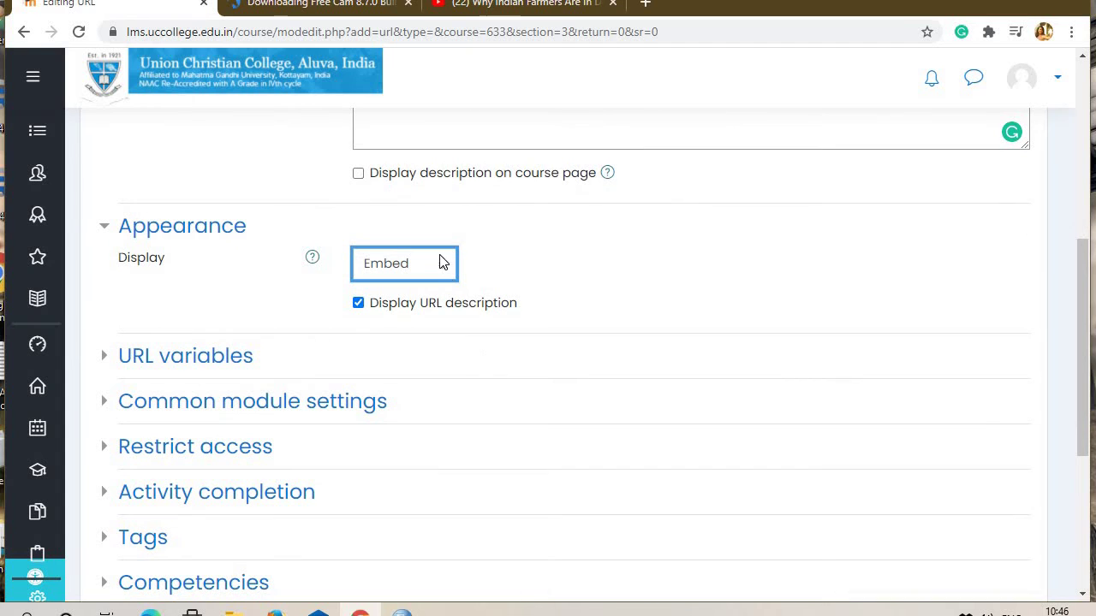
{"action": "left_click", "coordinate": [442, 268]}
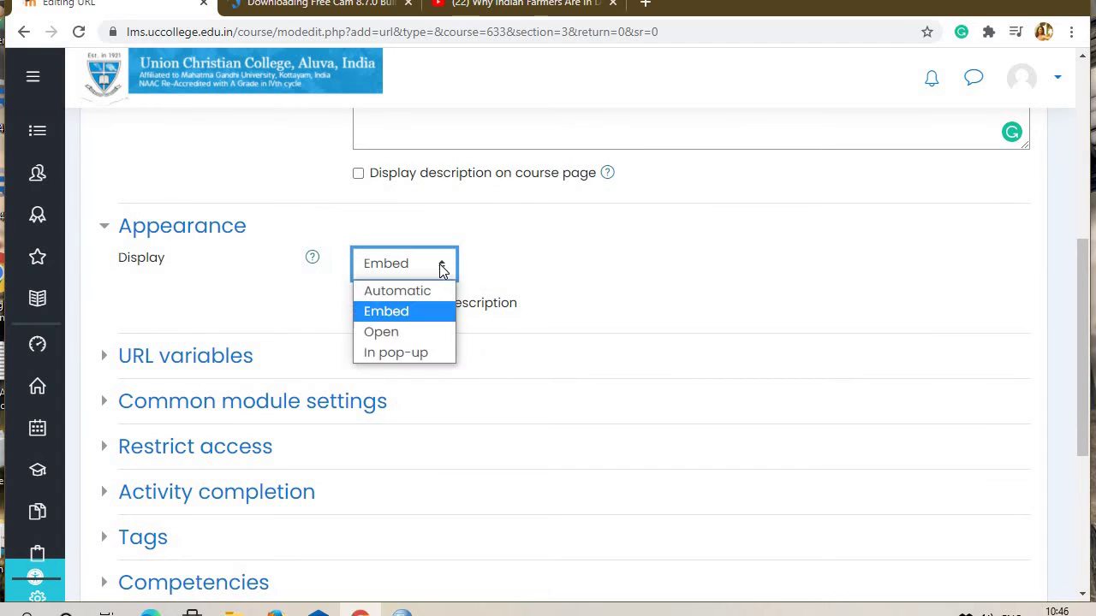
{"action": "left_click", "coordinate": [432, 316]}
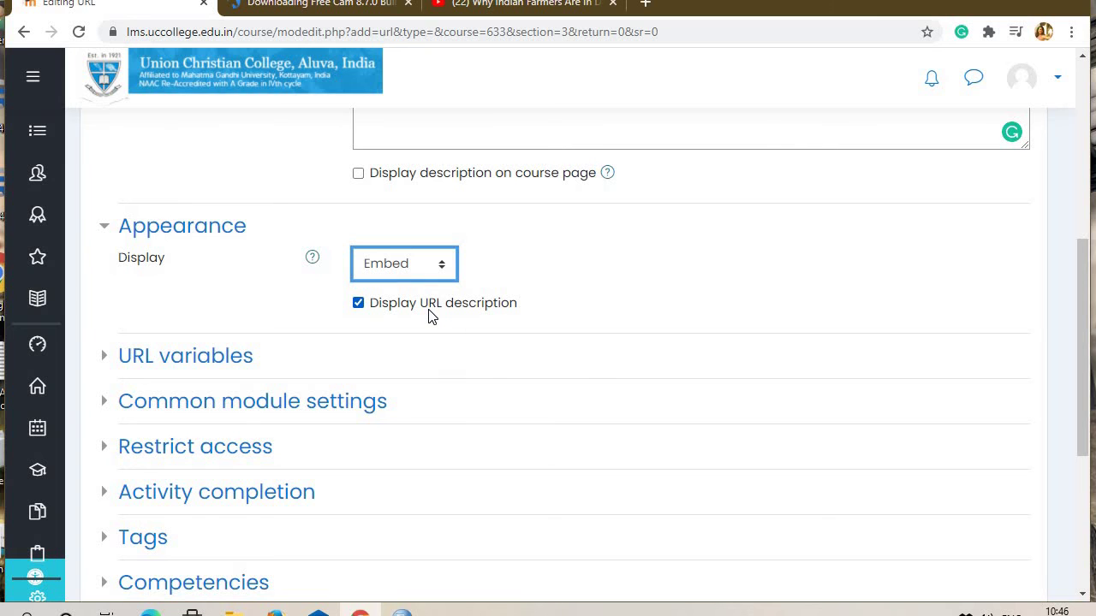
Save the new URL resource and display its page with the embedded video
{"action": "scroll", "coordinate": [589, 372], "scroll_direction": "down", "scroll_amount": 2}
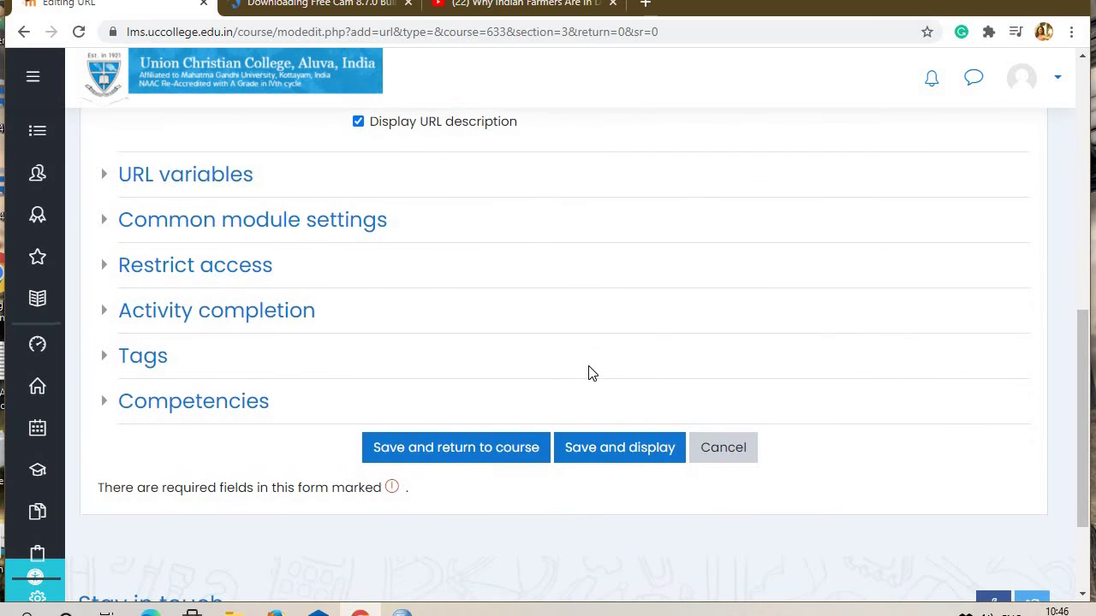
{"action": "left_click", "coordinate": [615, 452]}
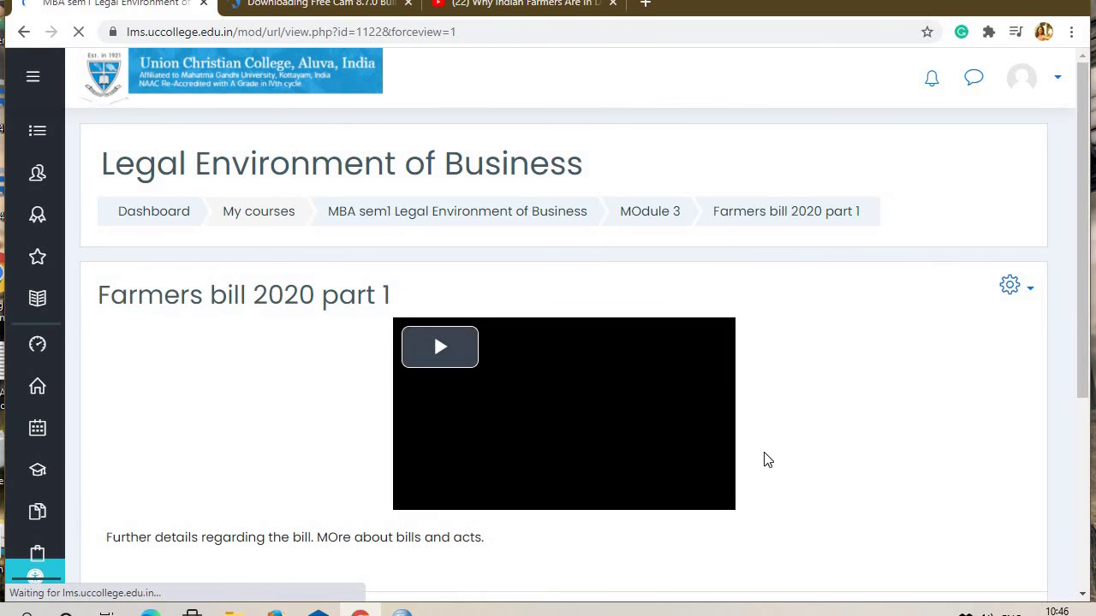
{"action": "scroll", "coordinate": [810, 467], "scroll_direction": "down", "scroll_amount": 2}
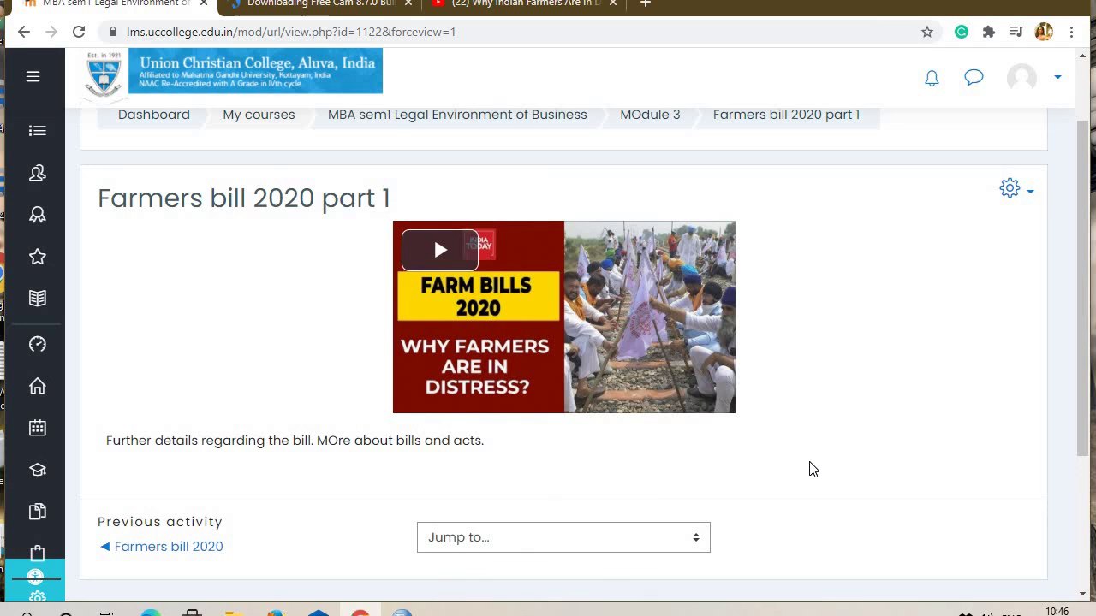
Check the list of other activities to jump to, close it and return to the Module 3 section
{"action": "left_click", "coordinate": [528, 537]}
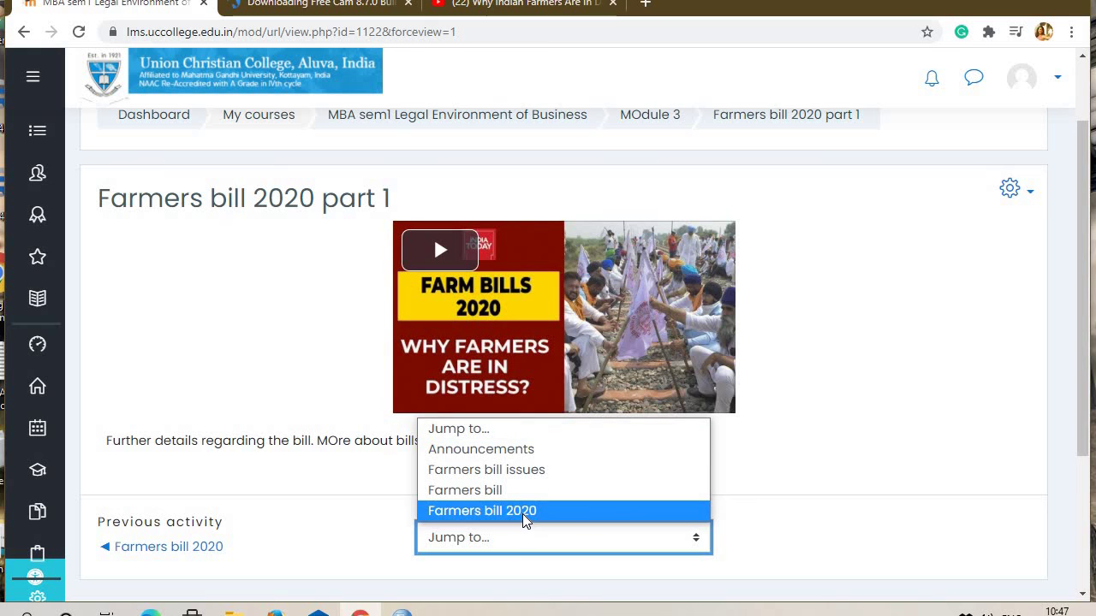
{"action": "left_click", "coordinate": [545, 572]}
{"action": "scroll", "coordinate": [543, 570], "scroll_direction": "down", "scroll_amount": 2}
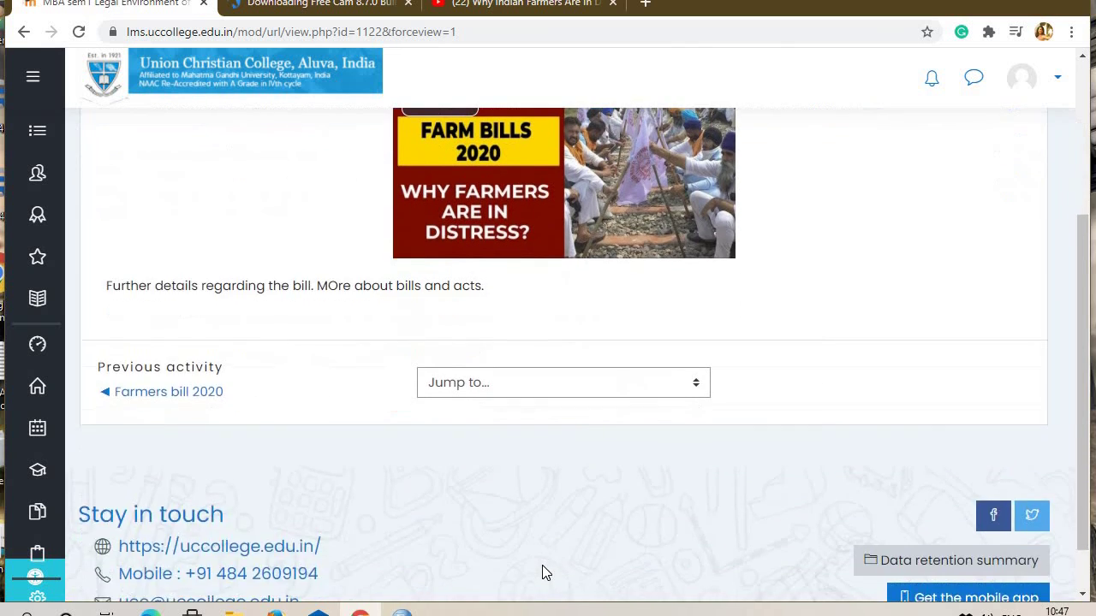
{"action": "scroll", "coordinate": [528, 437], "scroll_direction": "up", "scroll_amount": 3}
{"action": "left_click", "coordinate": [656, 154]}
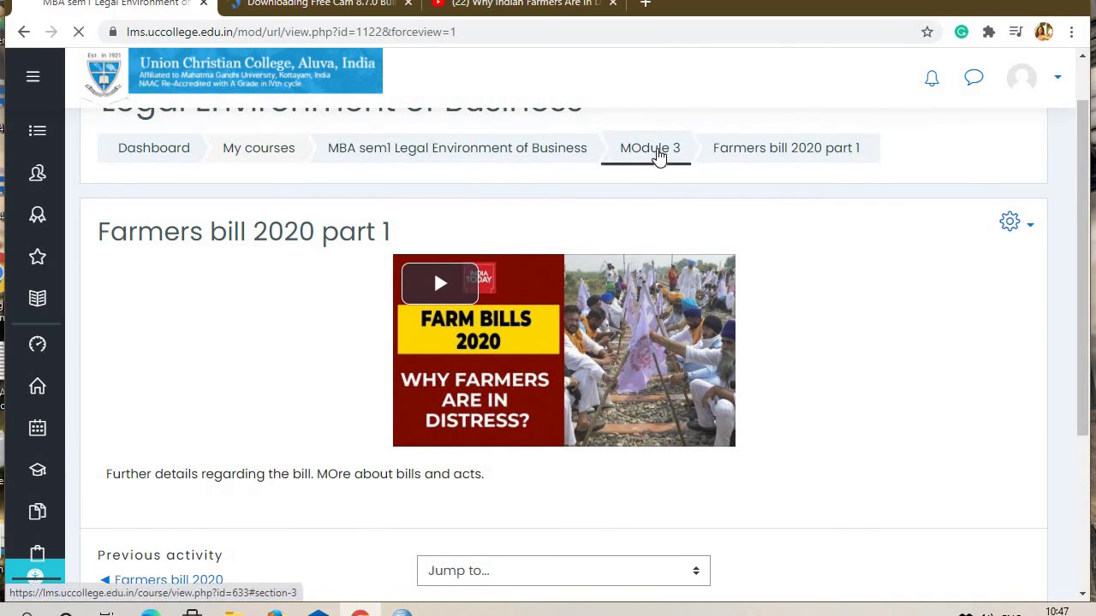